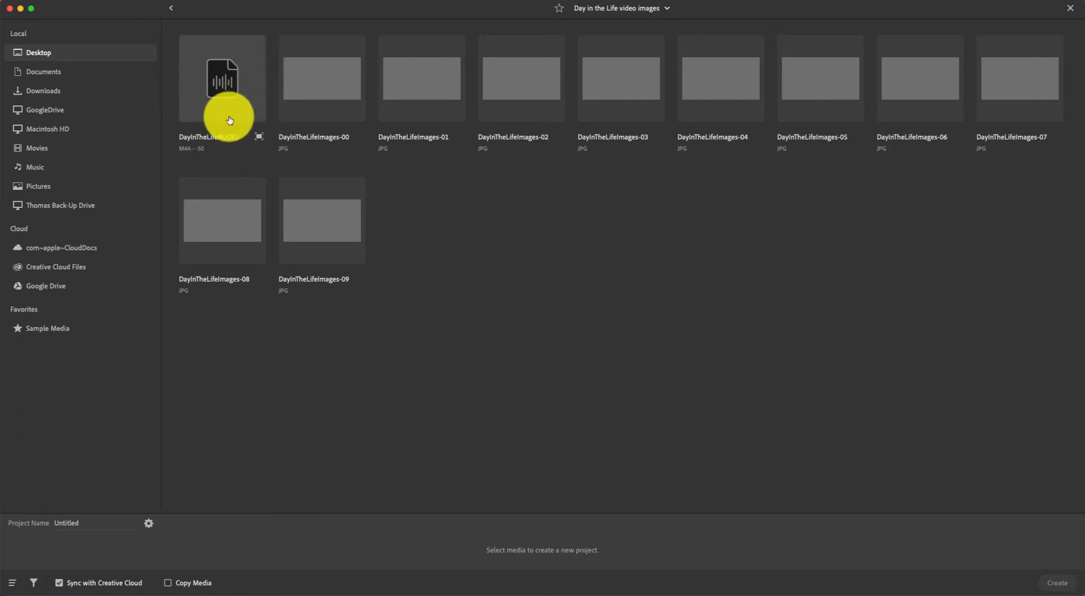
Select DayInTheLifeAUDIO plus all ten Day in the Life JPGs and create the project.
left_click_drag(549, 241, 238, 100)
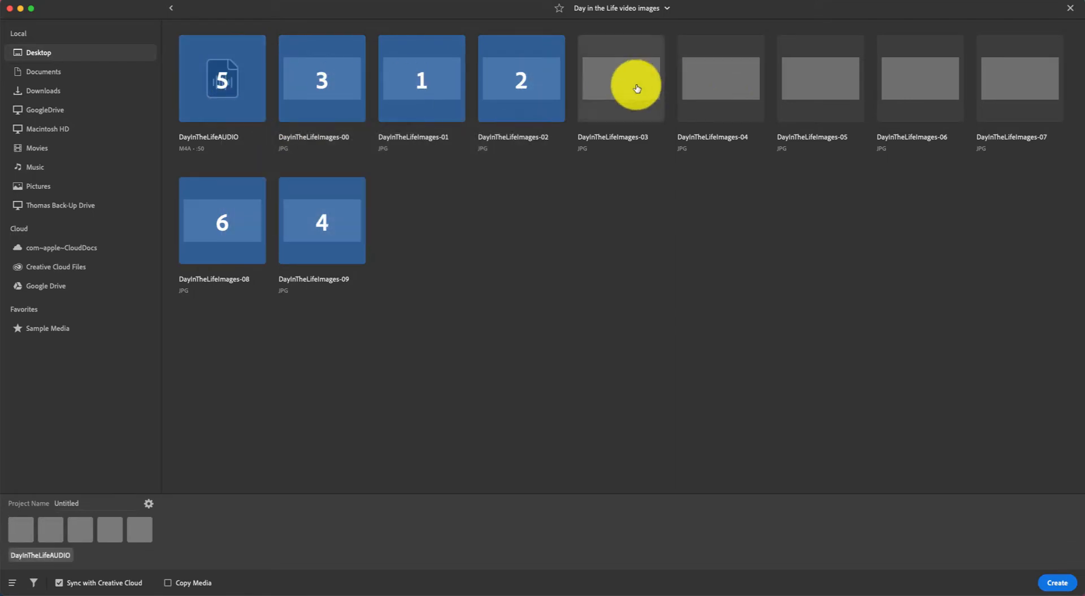
left_click_drag(594, 230, 1012, 72)
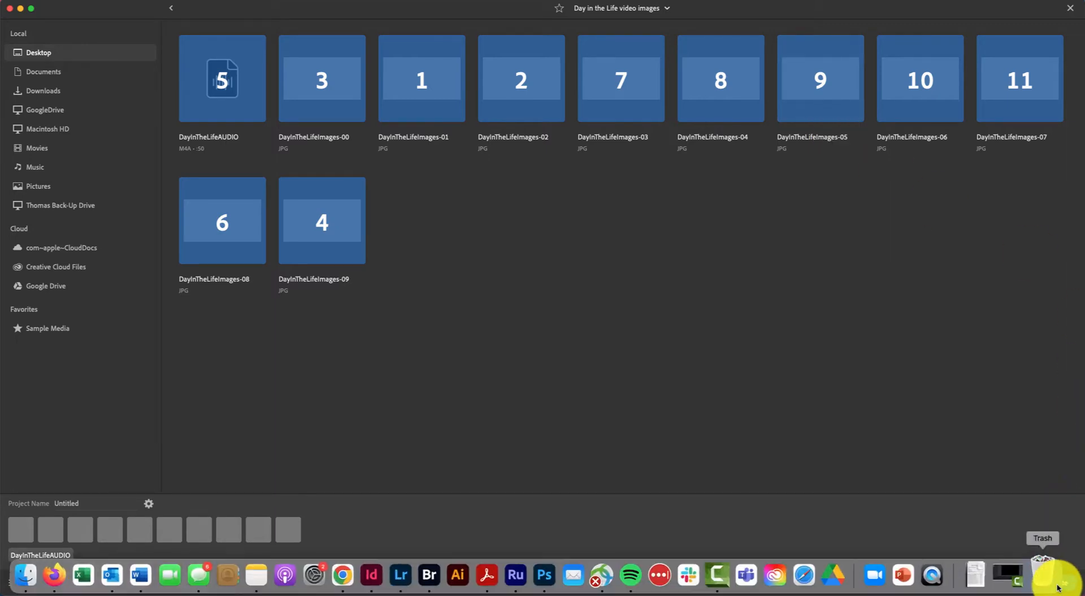
left_click(1075, 585)
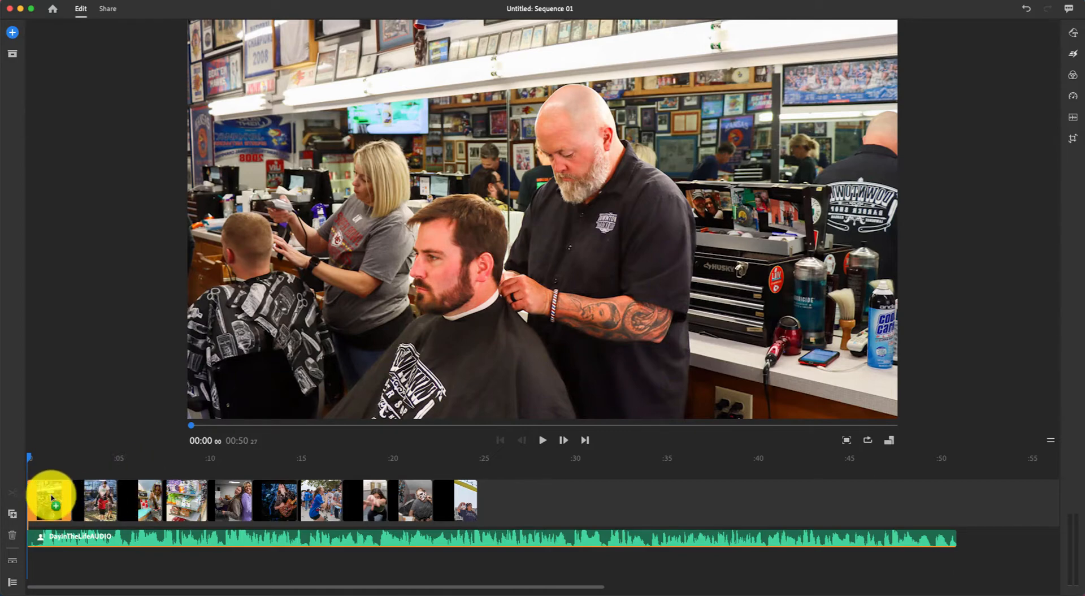
Move the barbershop photo into second place and the two-girls photo past the guitarist.
left_click_drag(52, 496, 133, 501)
left_click(180, 499)
left_click_drag(228, 499, 468, 498)
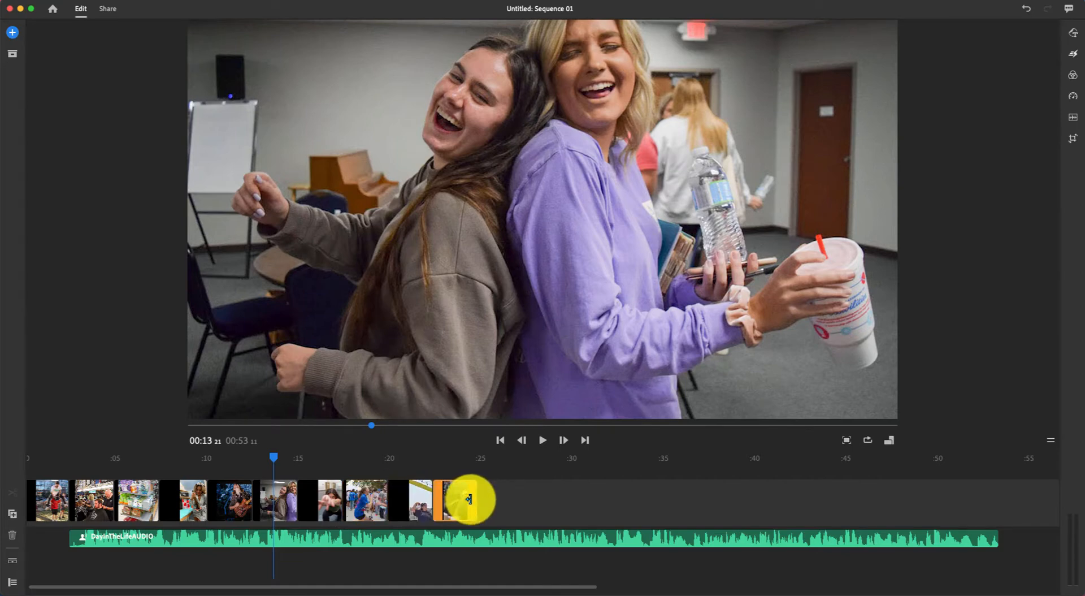
left_click(54, 498)
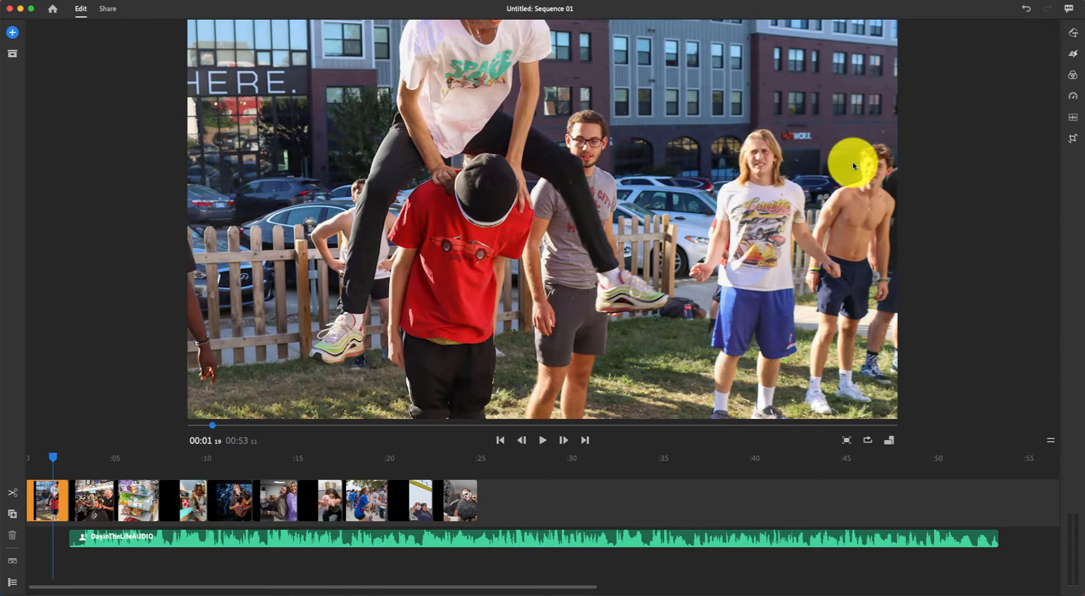
Set Fit cropping on the first, barbershop, store, bottle and guitarist photos.
left_click(1072, 142)
left_click(965, 60)
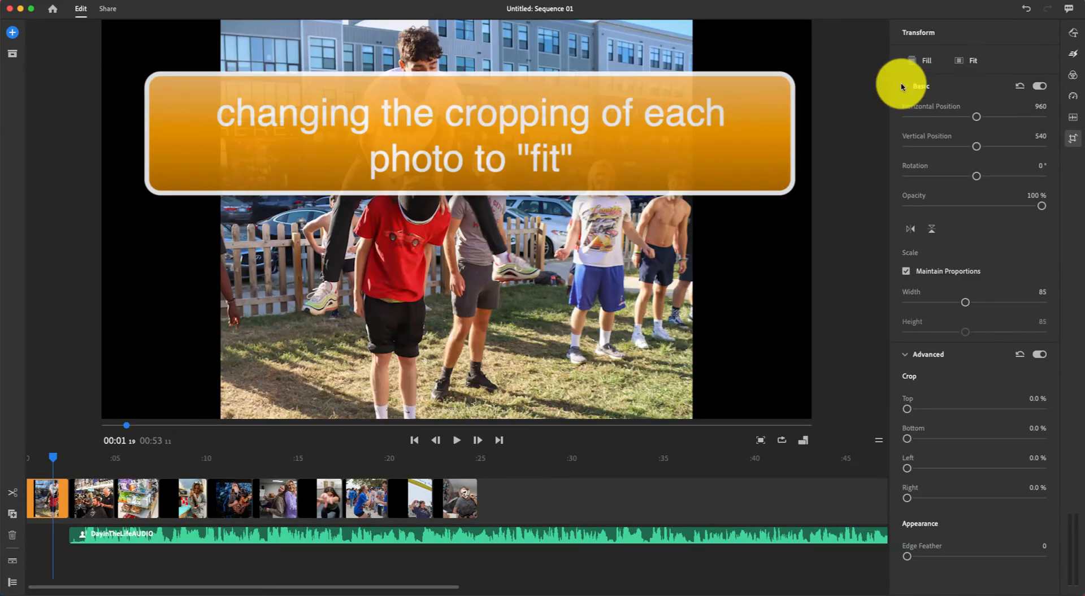
left_click(90, 495)
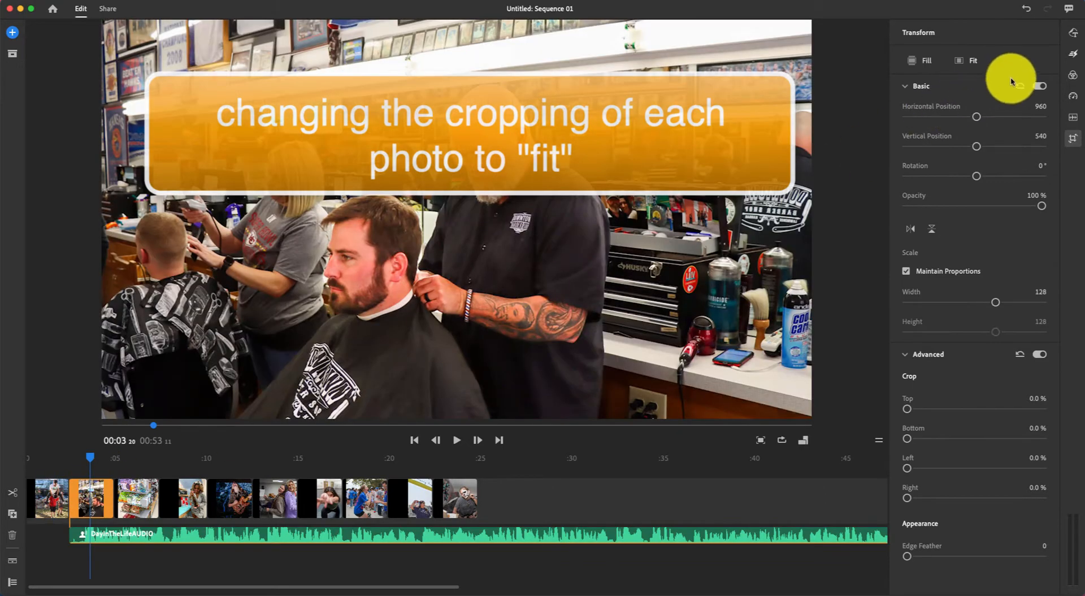
left_click(969, 60)
left_click(131, 498)
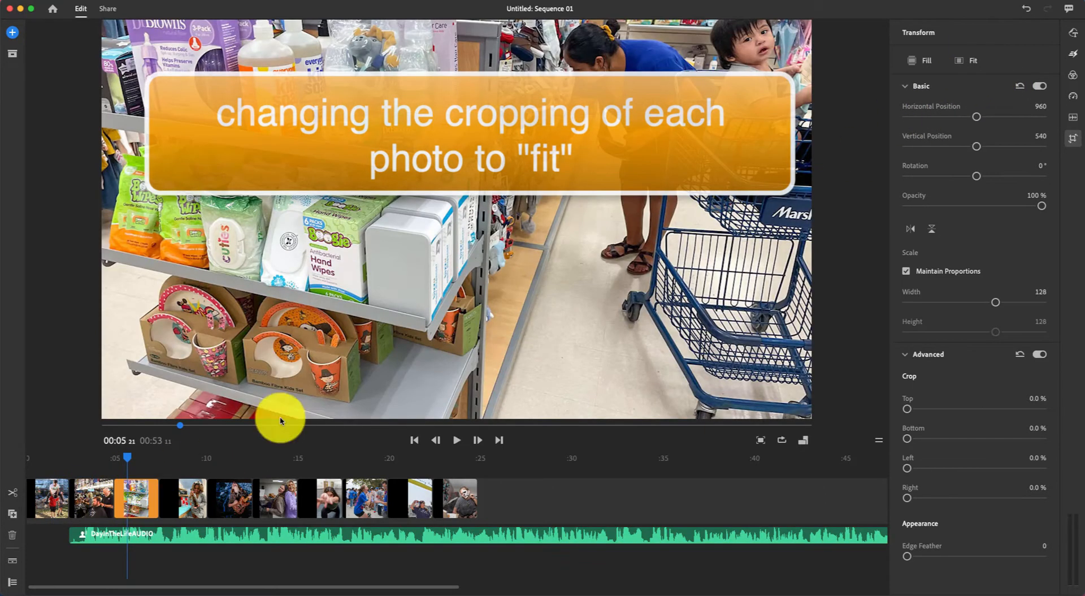
left_click(965, 61)
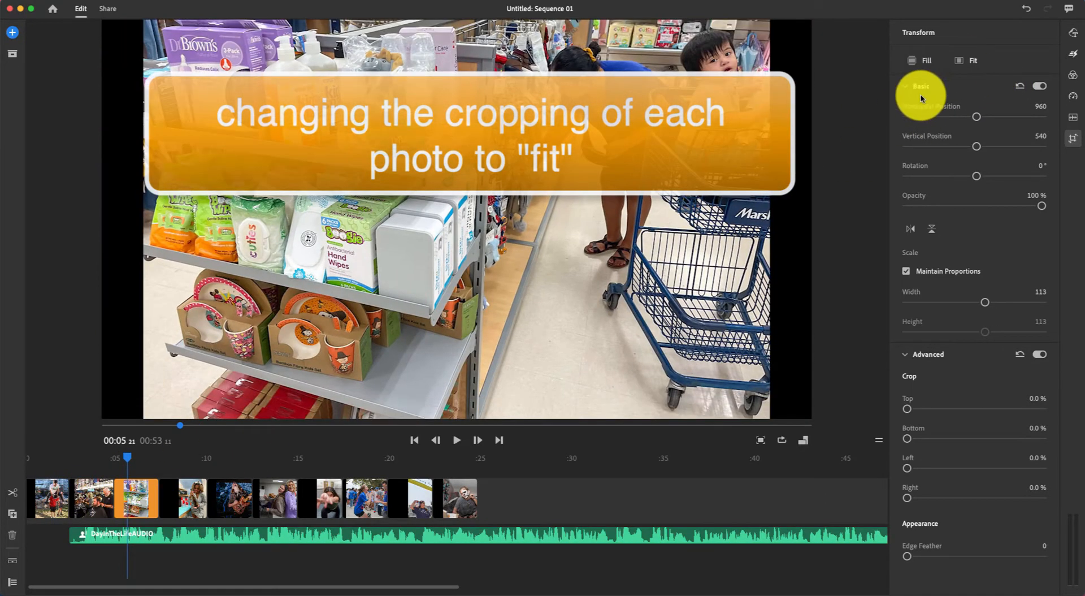
left_click(197, 495)
left_click(969, 61)
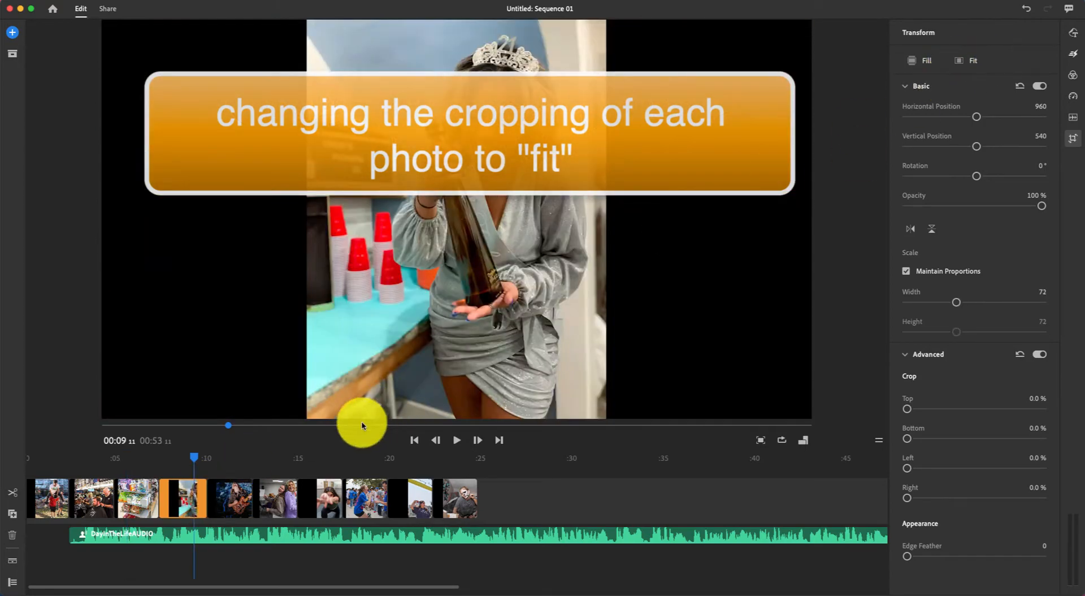
left_click(226, 493)
left_click(967, 61)
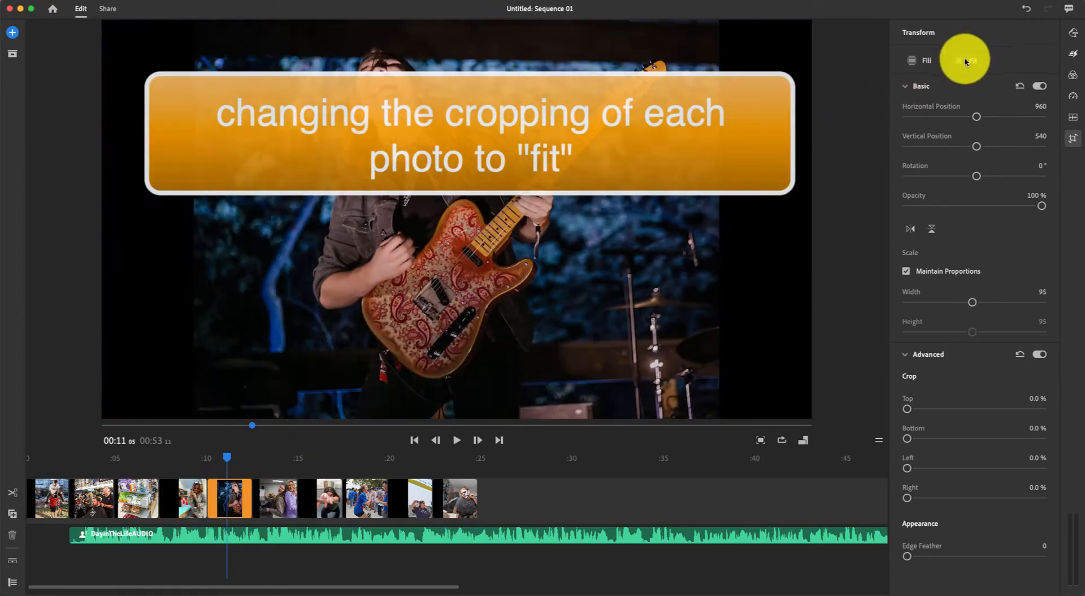
Set Fit cropping on the two-girls, dancer, crowd, volleyball and face-paint photos.
left_click(287, 494)
left_click(968, 61)
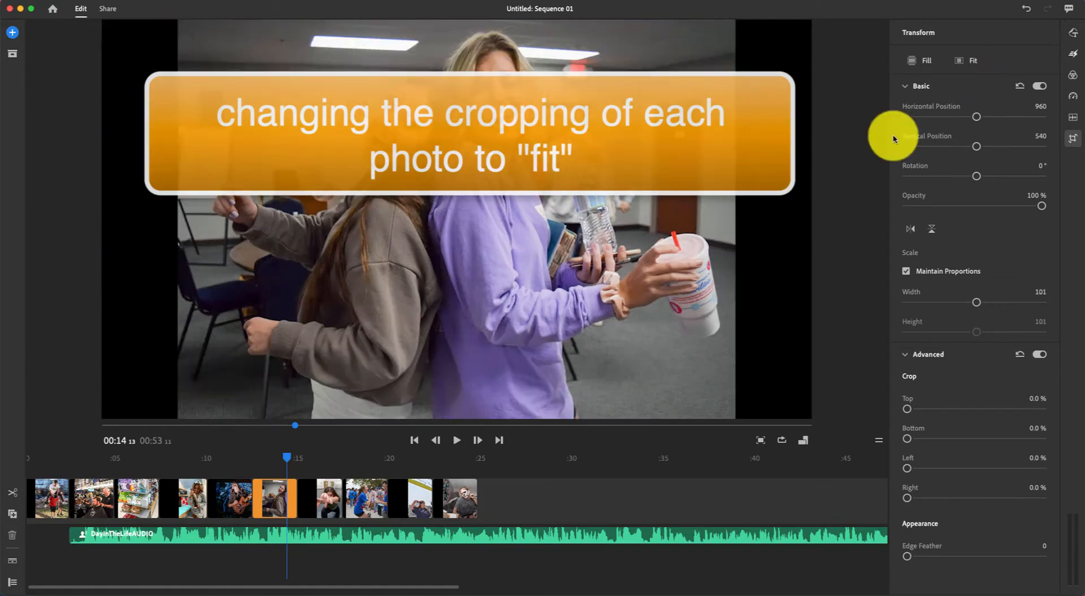
left_click(327, 497)
left_click(960, 60)
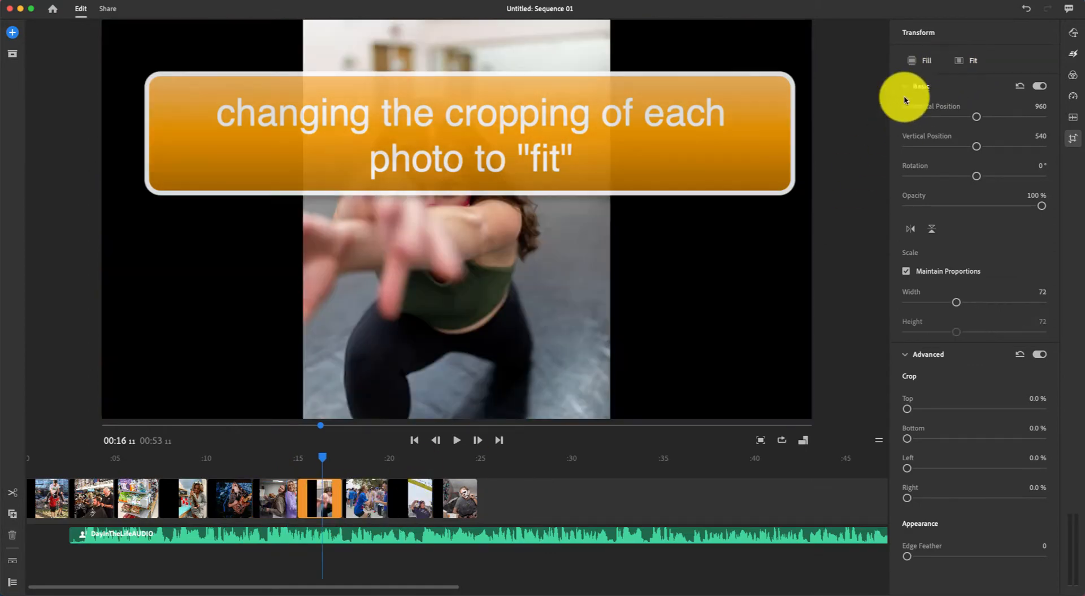
left_click(369, 501)
left_click(963, 63)
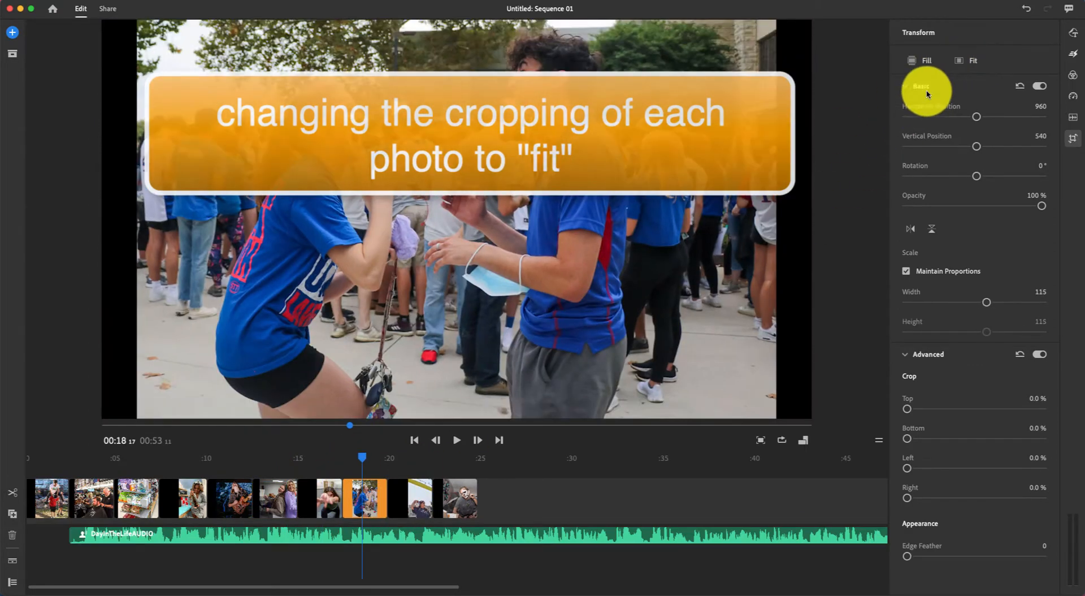
left_click(415, 494)
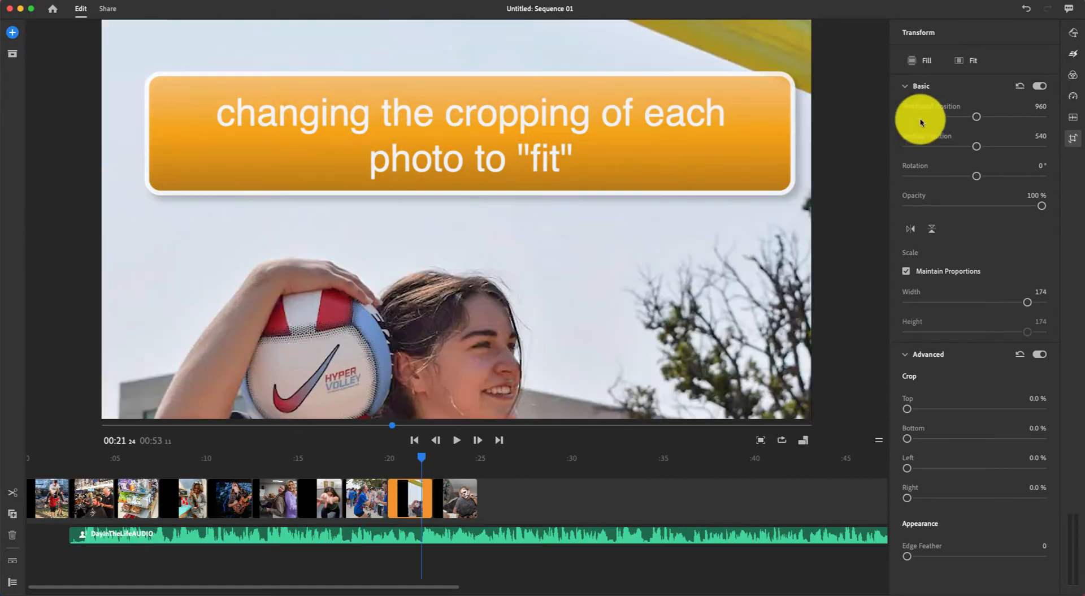
left_click(959, 65)
left_click(456, 494)
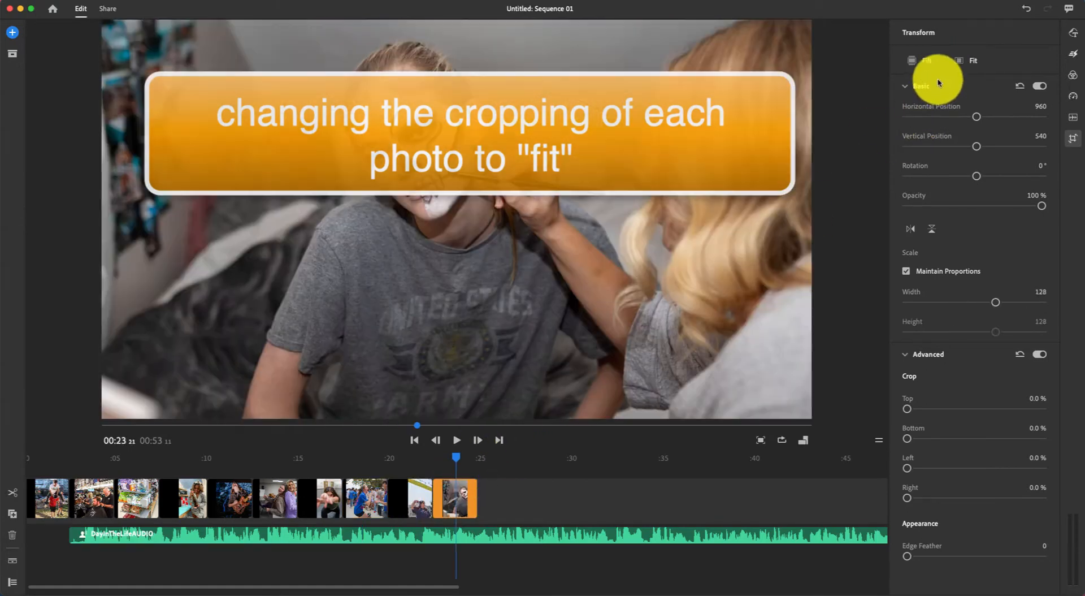
left_click(963, 62)
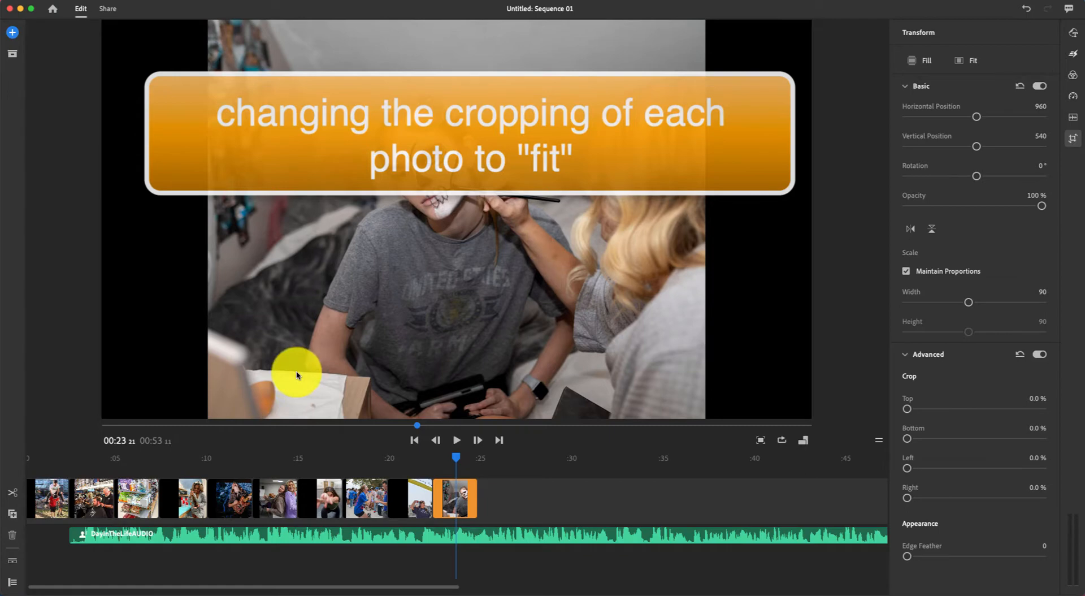
left_click(55, 499)
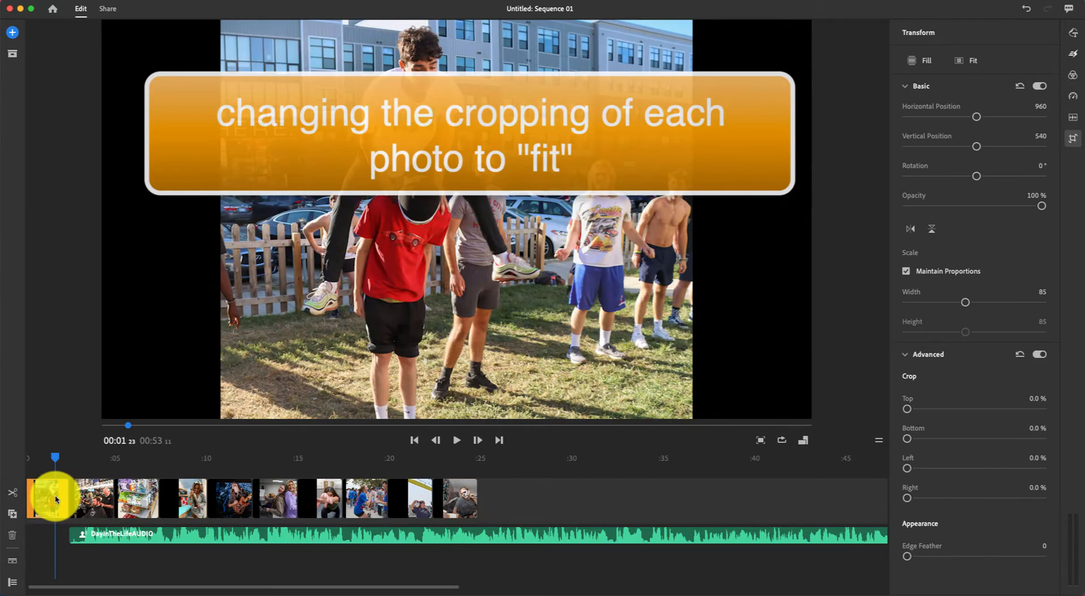
Set the first photo clip's duration to 00:05:00 in the Speed panel.
left_click(1074, 97)
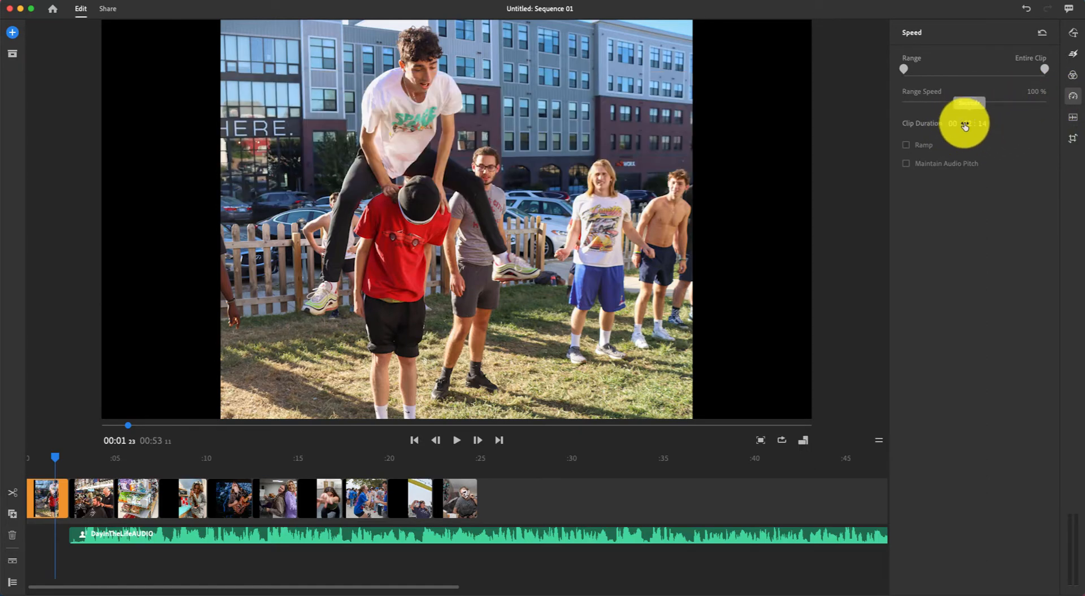
left_click(967, 124)
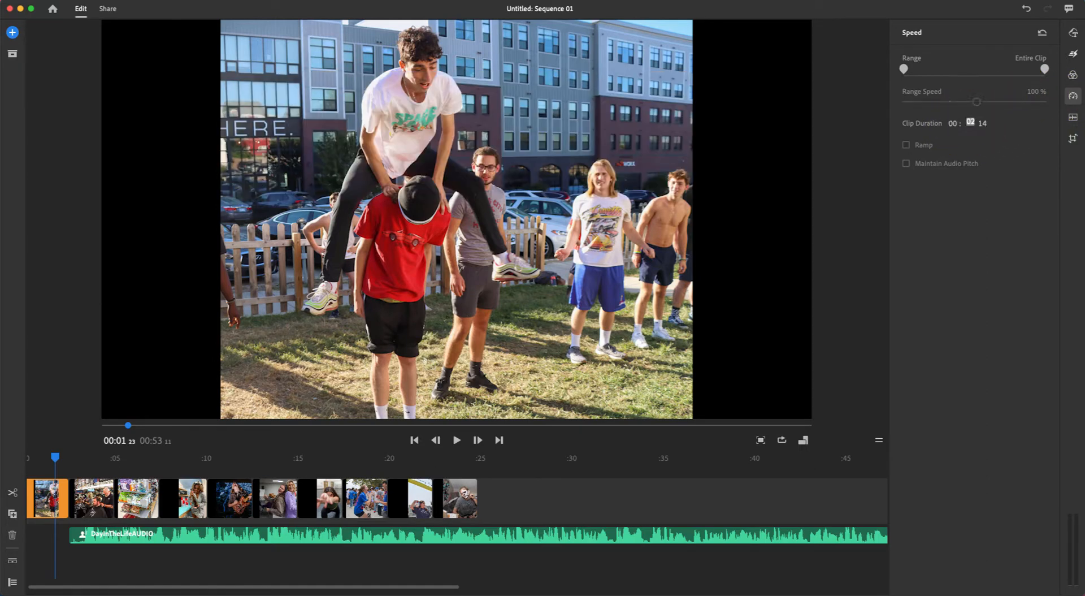
type("05")
key("Tab")
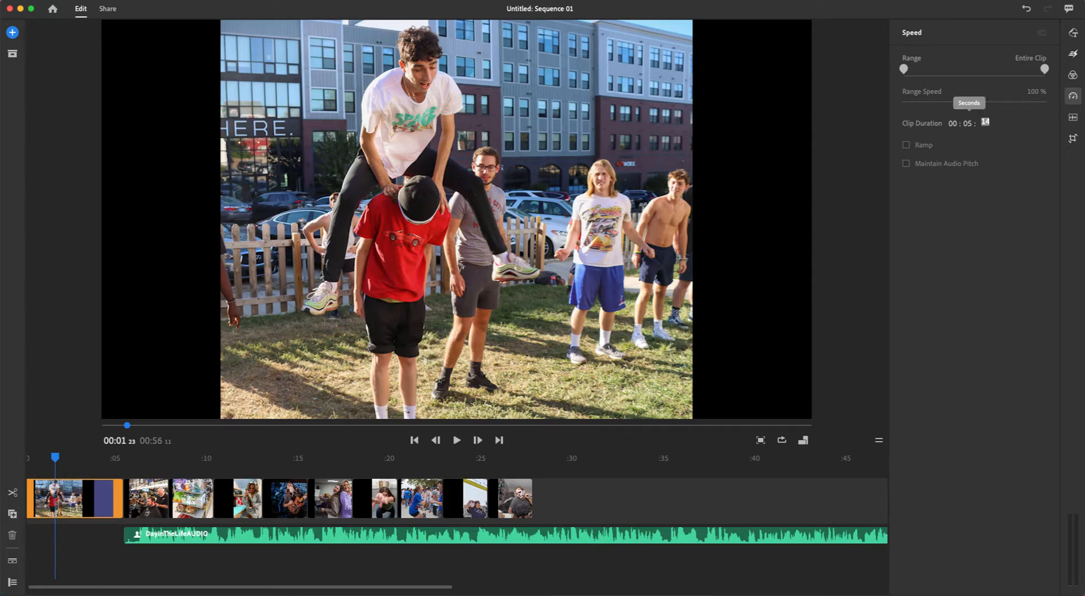
type("00")
key("Tab")
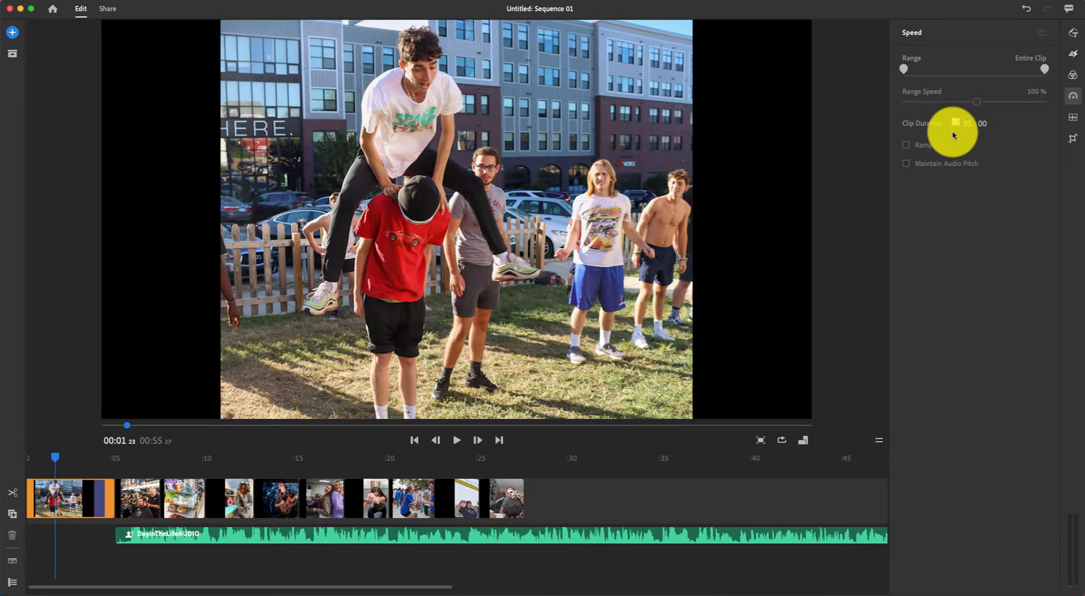
Give the barbershop, store and bottle clips a 5-second duration.
left_click(134, 499)
left_click(967, 123)
type("05")
left_click(191, 497)
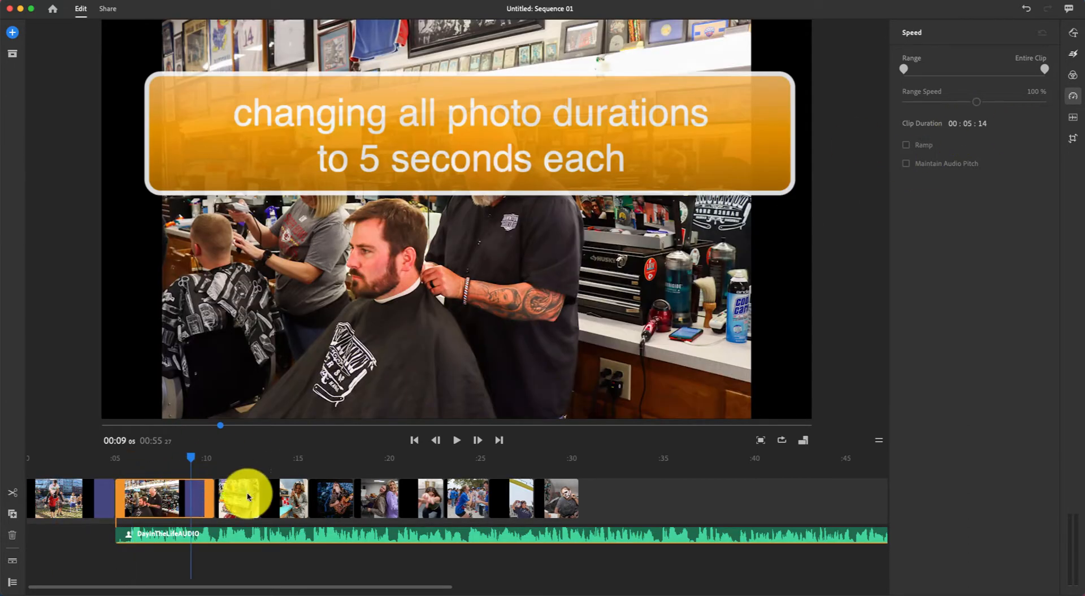
left_click(247, 496)
left_click(969, 121)
type("05")
left_click(335, 497)
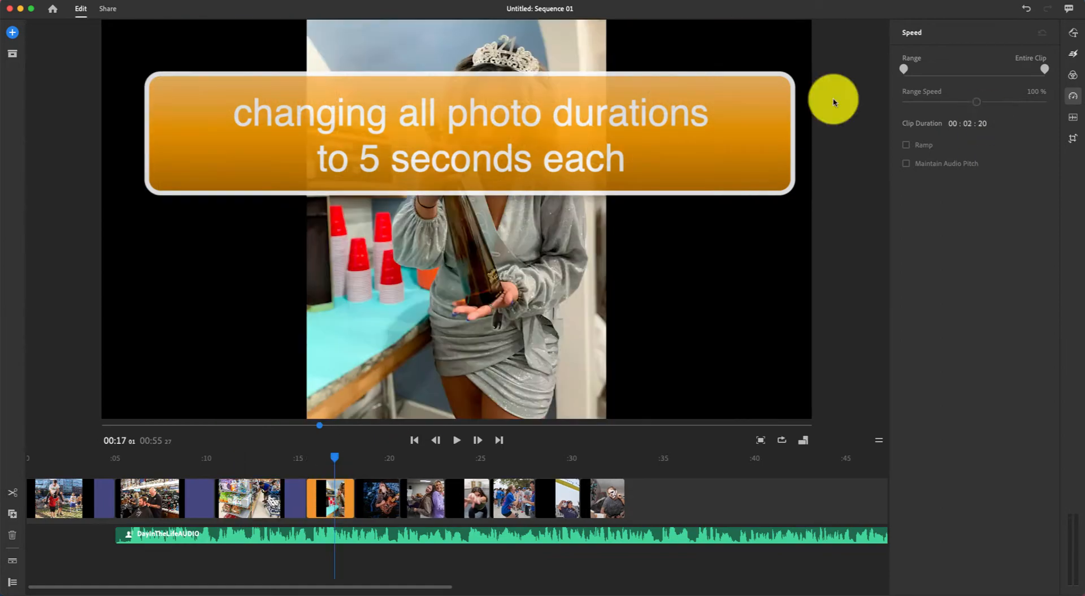
left_click(968, 122)
type("05")
Give the guitarist, two-girls, dancer and crowd clips a 5-second duration.
left_click(437, 497)
left_click(969, 119)
type("05")
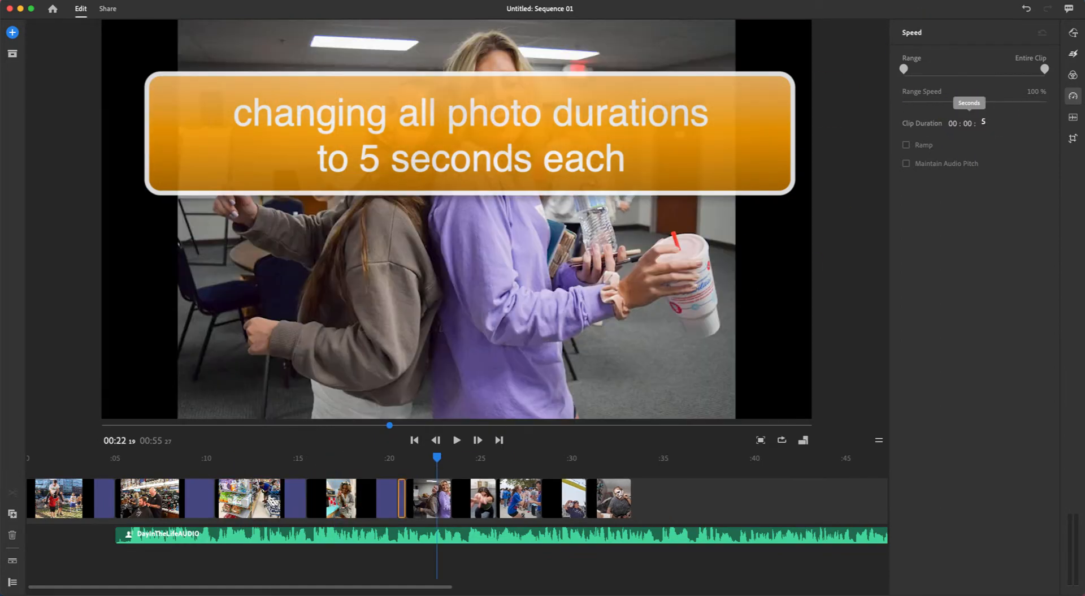
left_click(498, 496)
left_click(969, 120)
type("05")
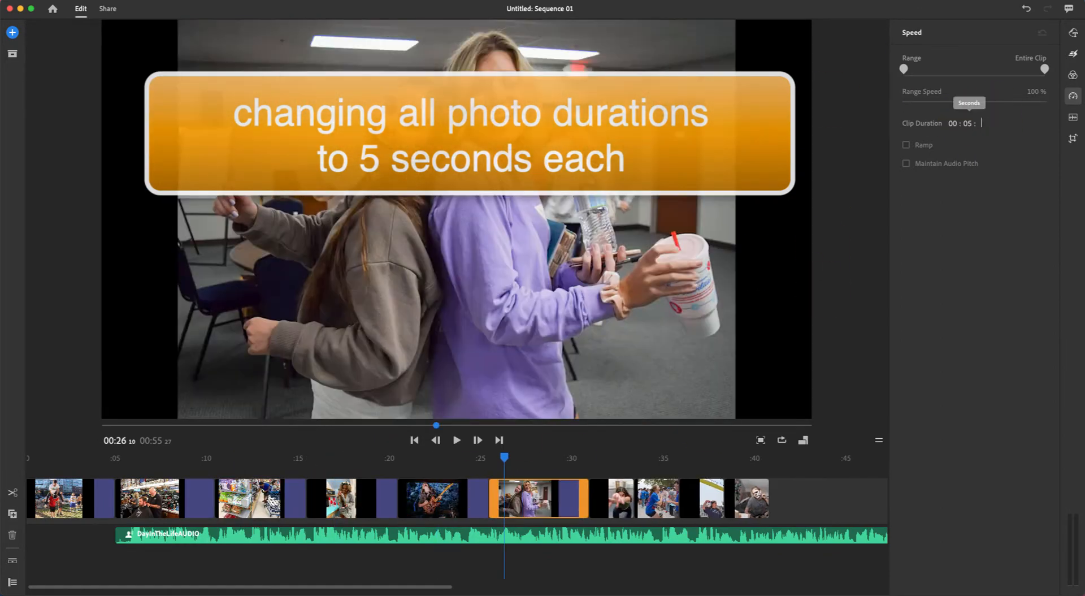
left_click(606, 496)
left_click(970, 118)
type("05")
left_click(689, 497)
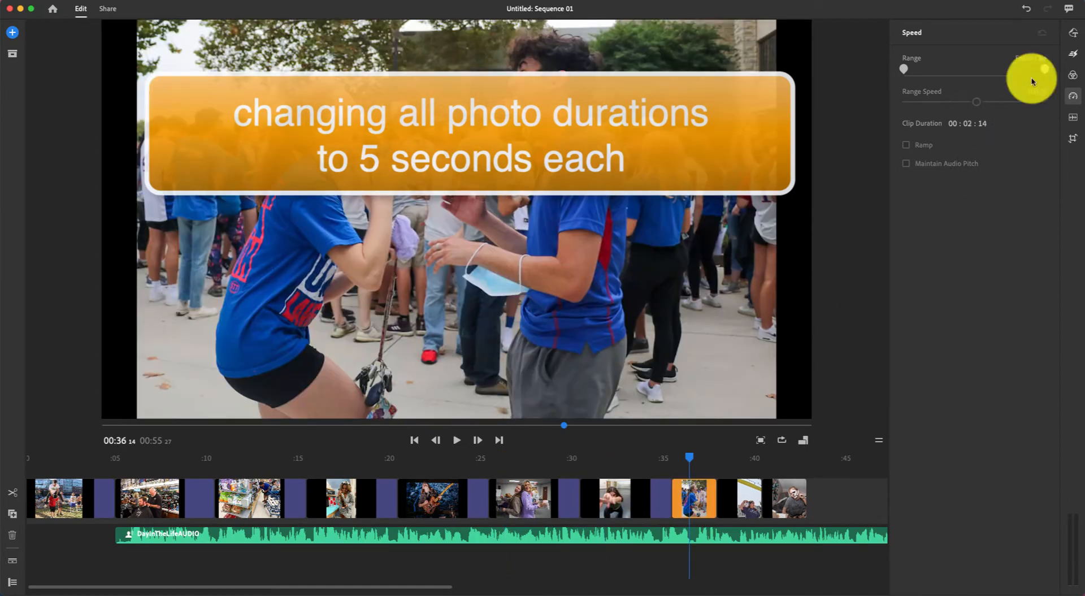
left_click(969, 119)
type("05")
Set the volleyball and face-paint clips to 5 seconds and zoom the timeline out to check.
left_click(783, 498)
left_click(969, 118)
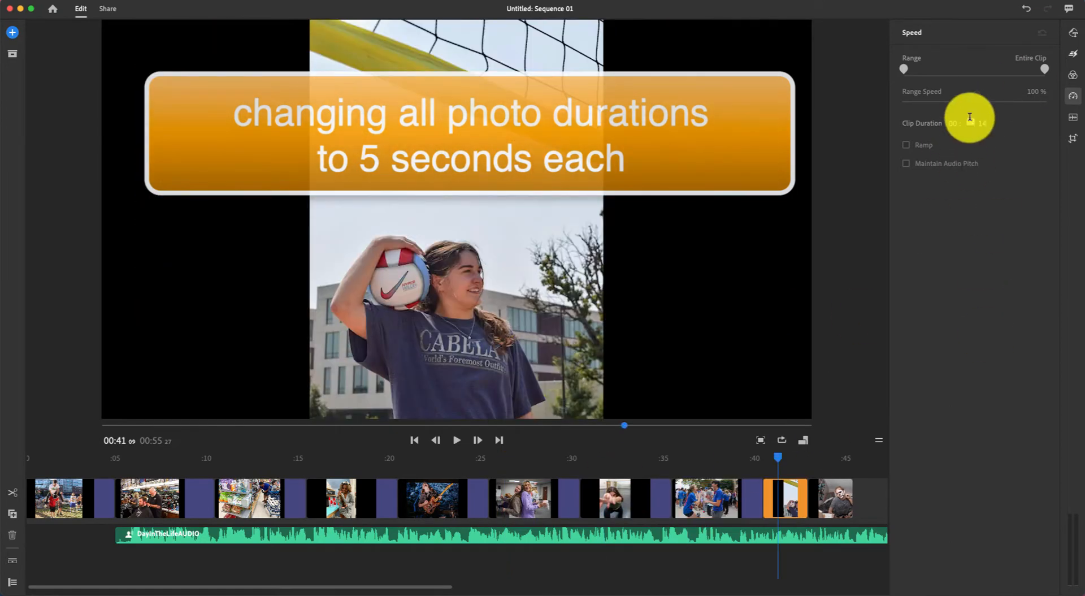
type("05")
left_click(868, 498)
left_click(968, 119)
type("05")
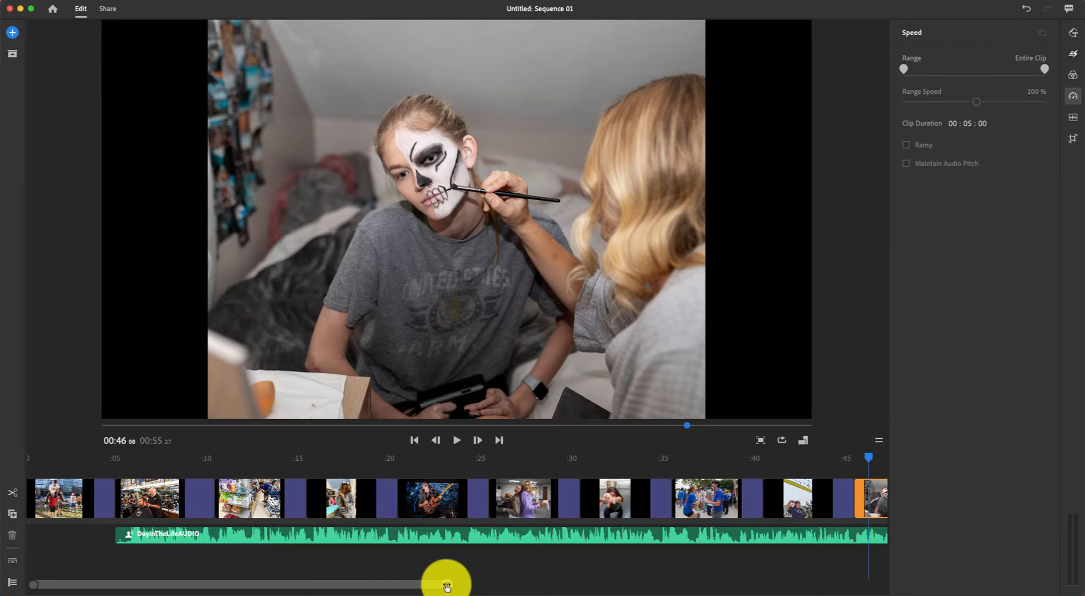
left_click_drag(447, 586, 540, 582)
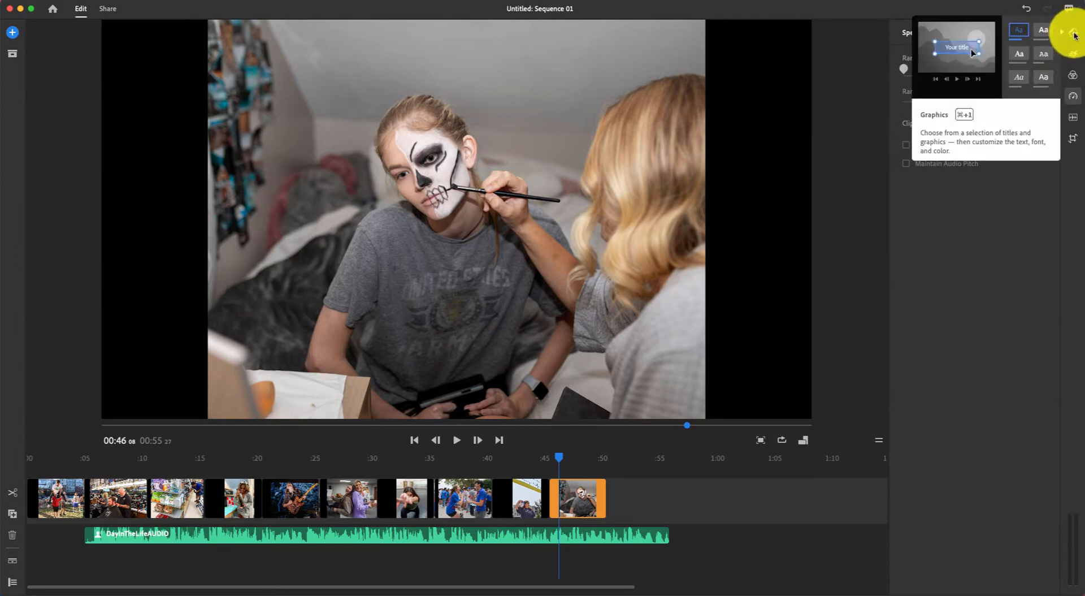
Place the Basic Title 2-Line template from Titles > More at the start of the timeline.
left_click(1073, 33)
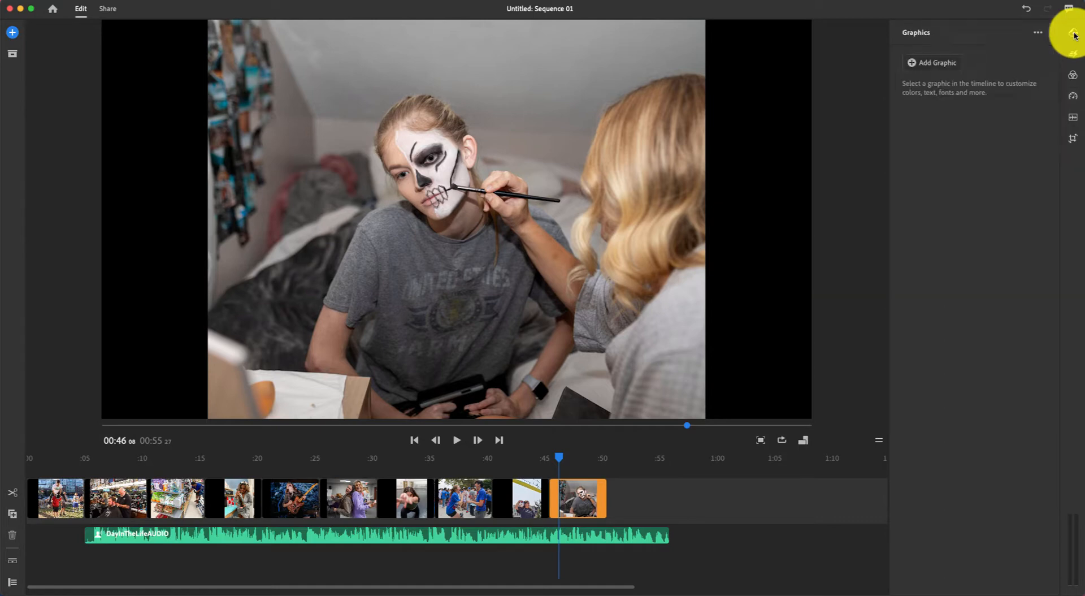
left_click(912, 62)
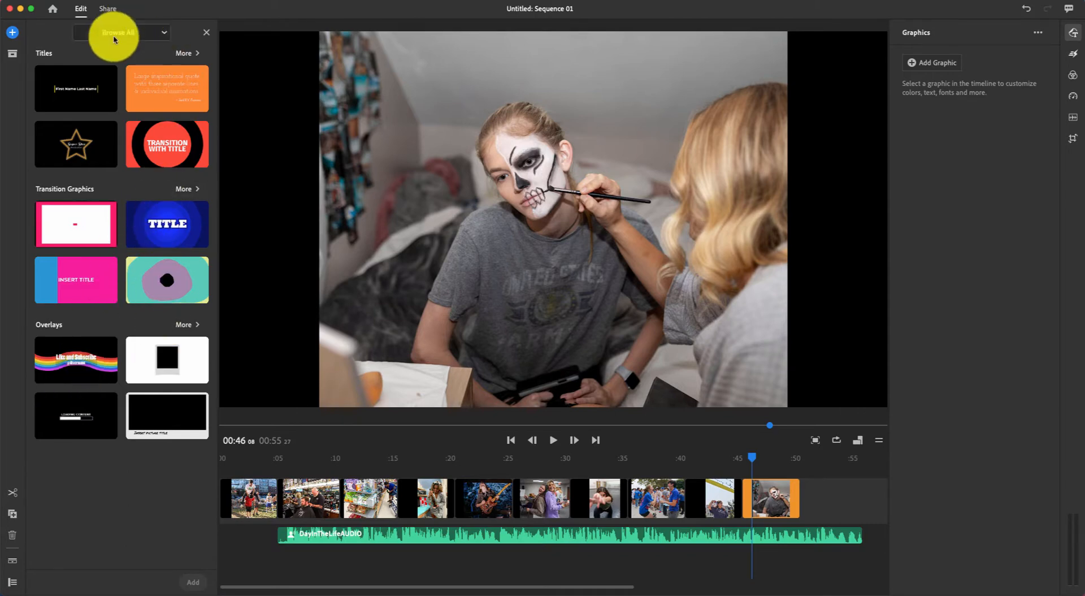
left_click(182, 53)
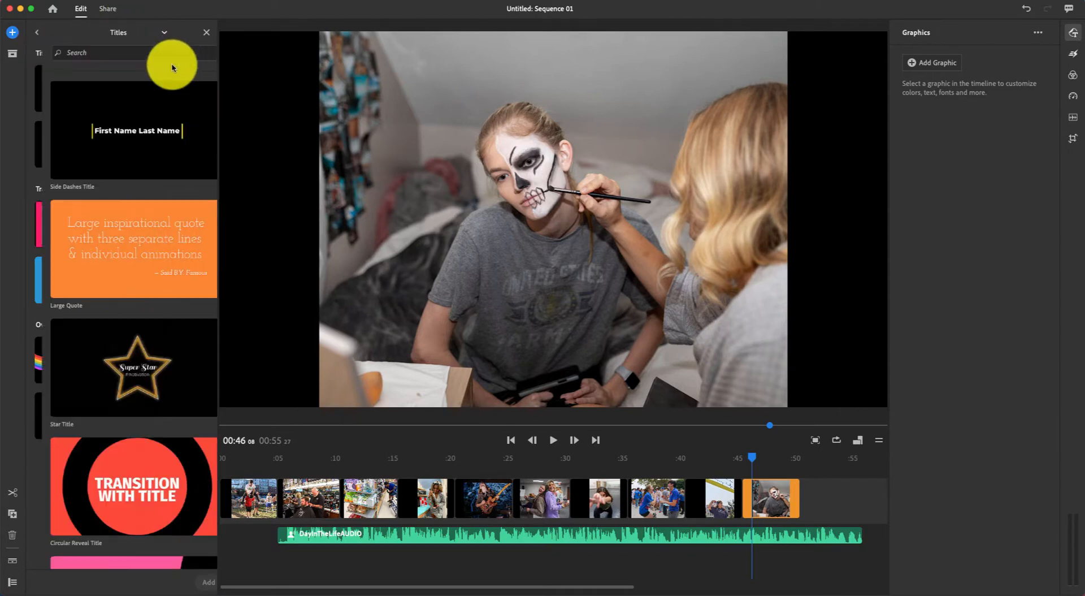
scroll(133, 213, "down", 15)
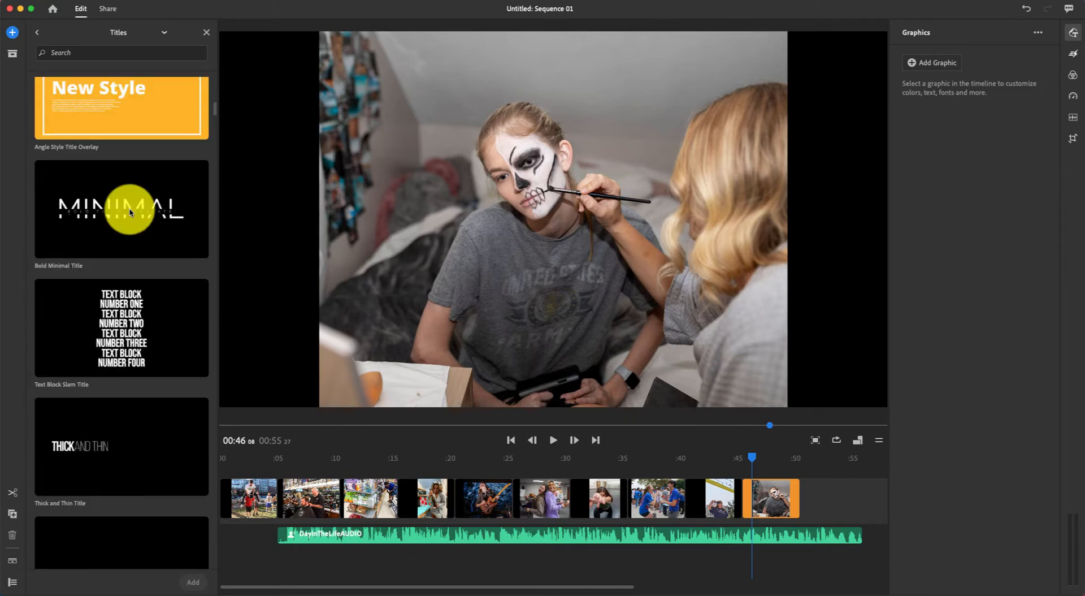
scroll(129, 213, "down", 5)
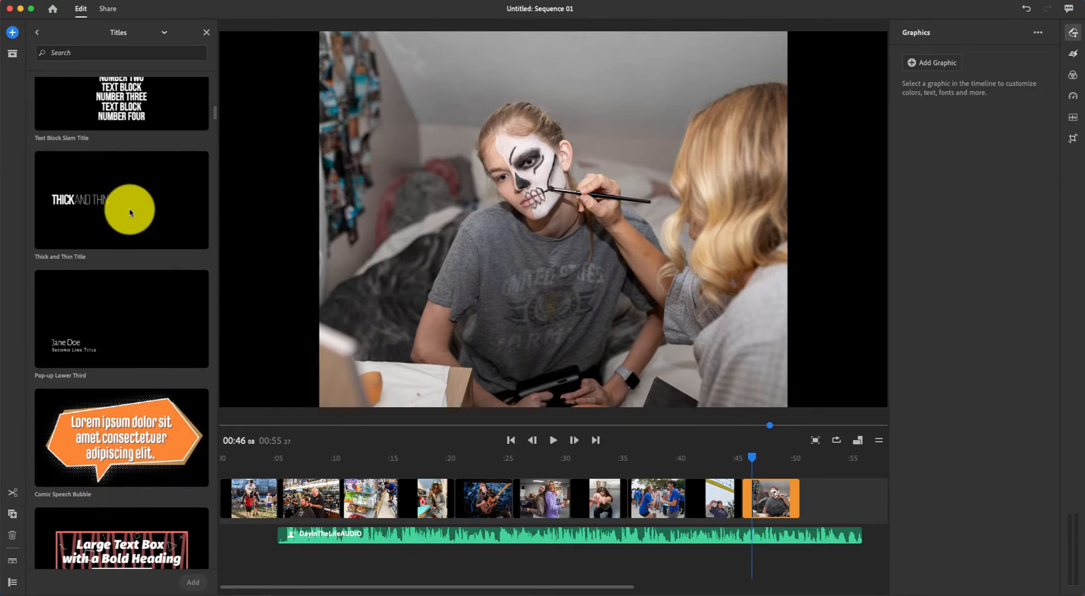
scroll(129, 213, "up", 5)
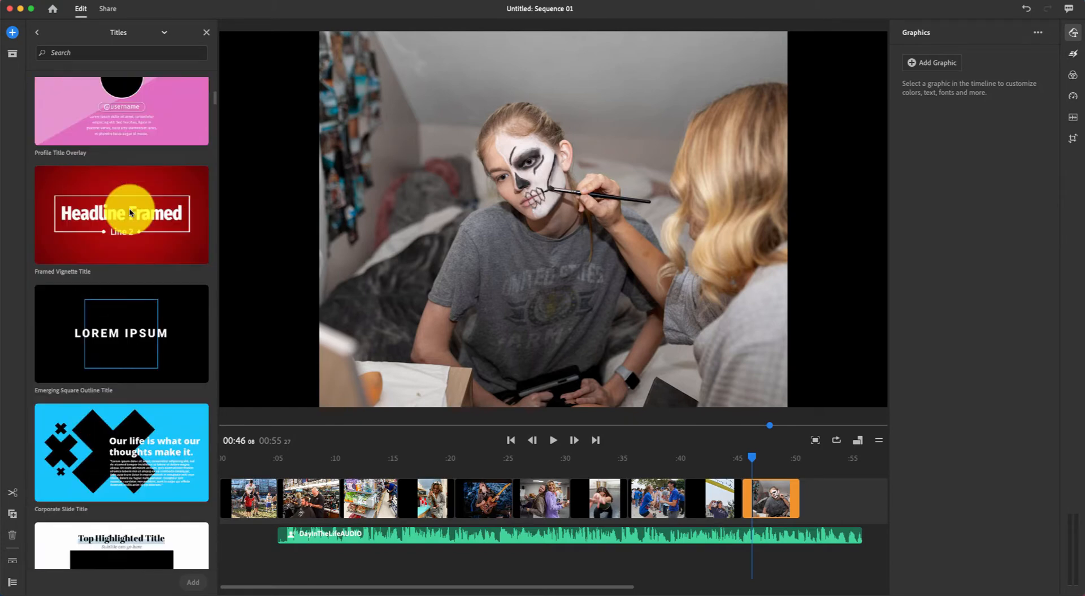
scroll(129, 212, "up", 8)
scroll(129, 208, "down", 9)
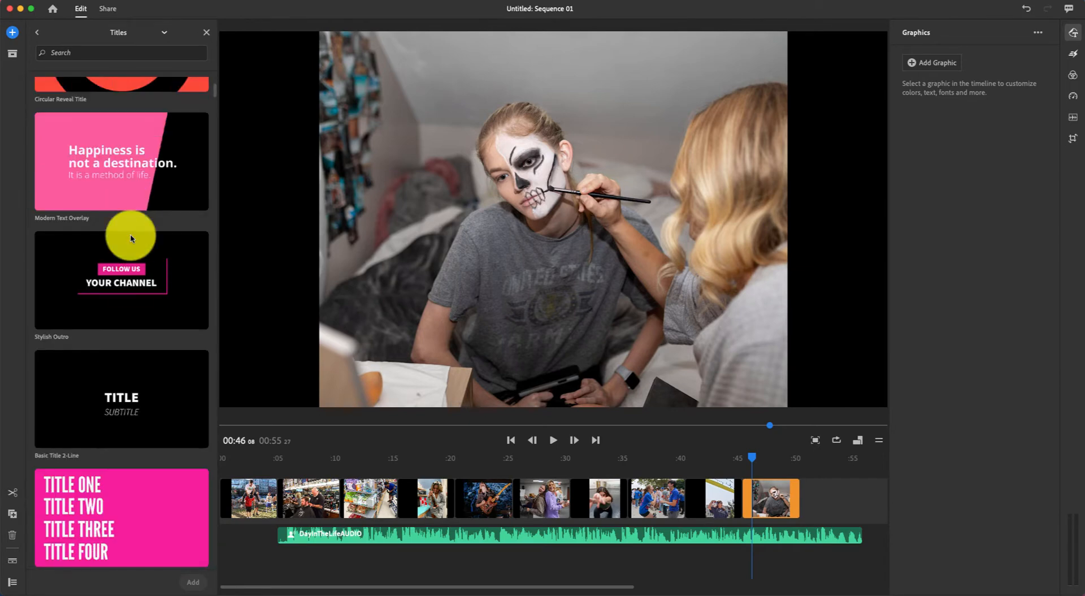
left_click(138, 386)
left_click_drag(111, 390, 223, 496)
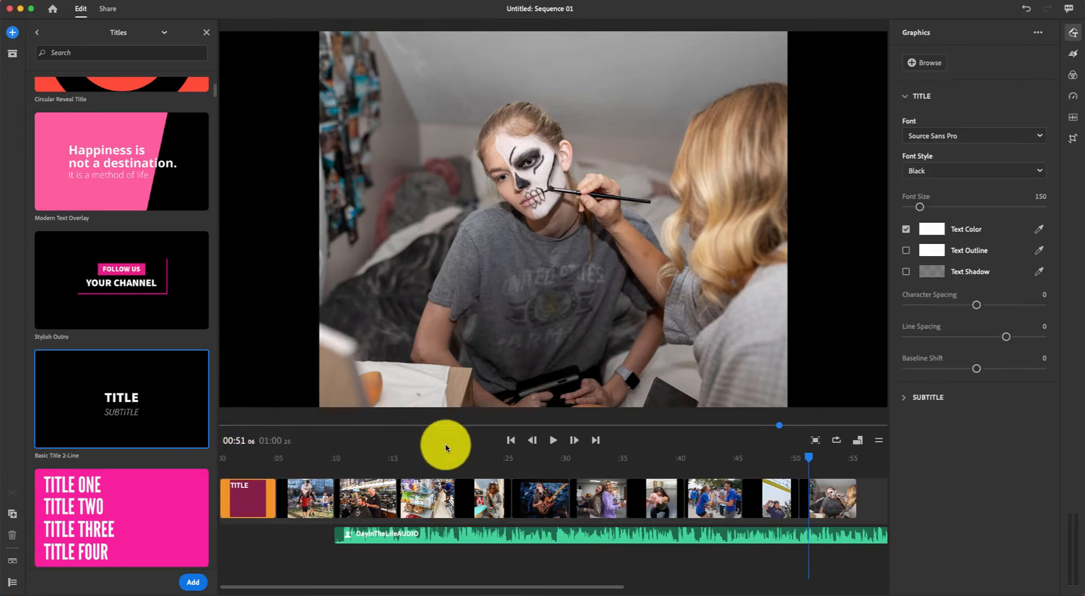
Title the opening card 'A Day in the Life' with the KU senior's name as subtitle.
left_click_drag(810, 458, 247, 491)
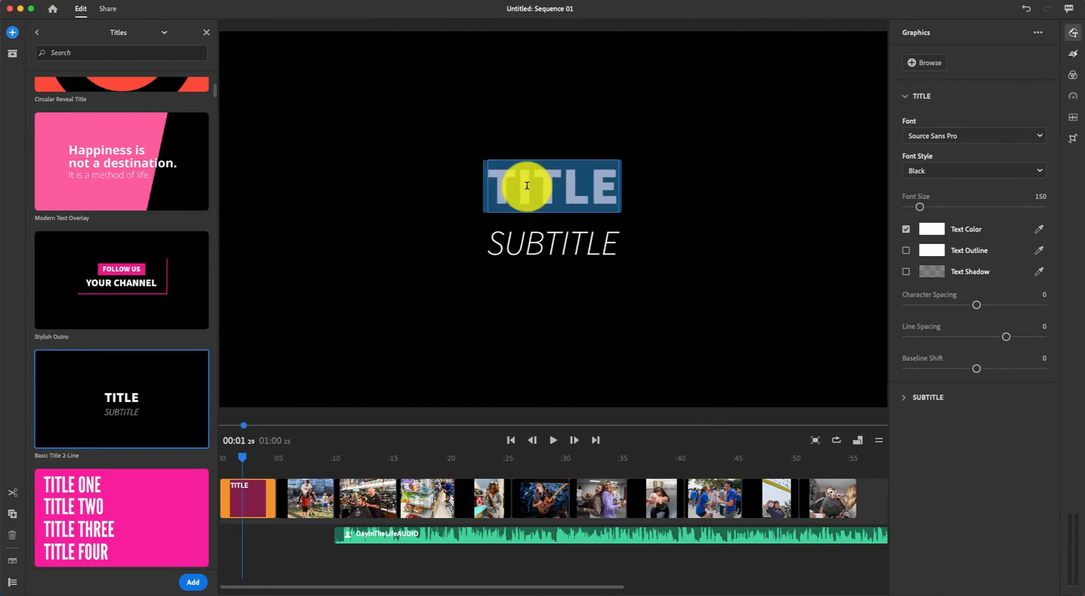
type("A")
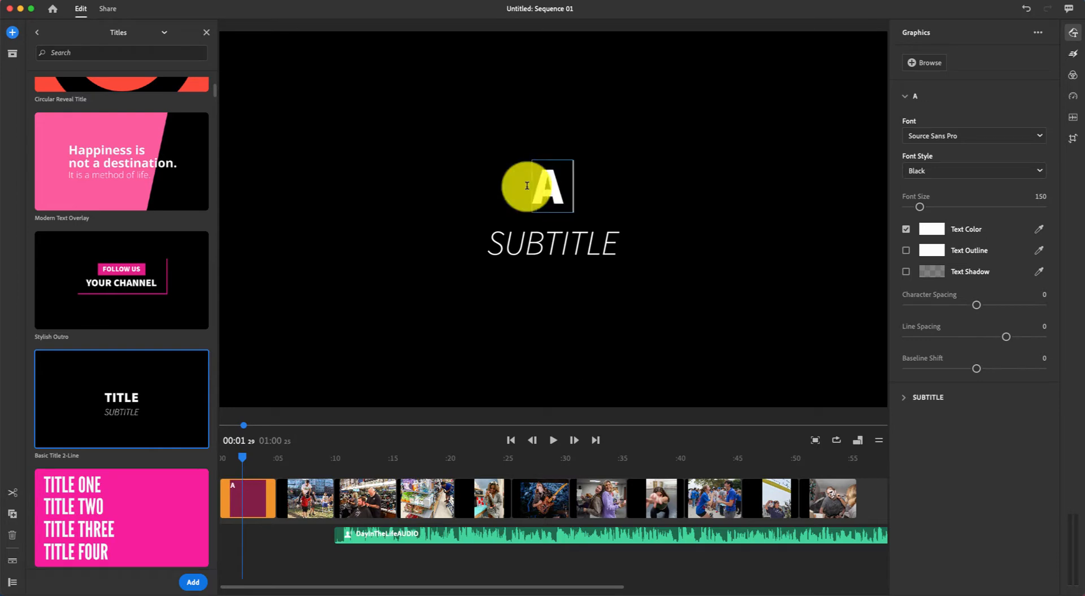
type(" Day in the Life")
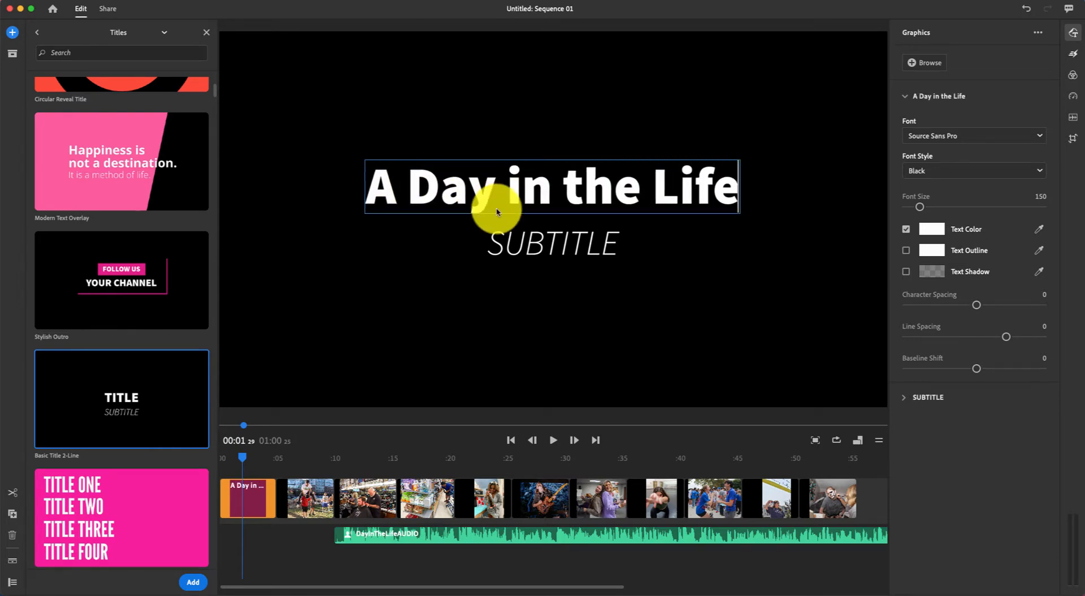
left_click(519, 244)
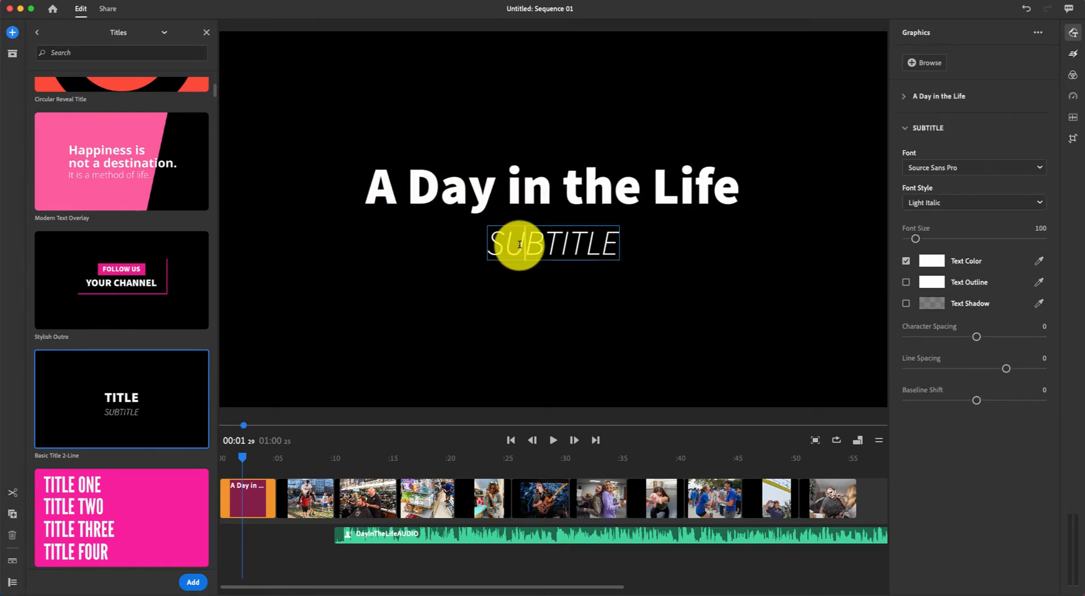
double_click(519, 244)
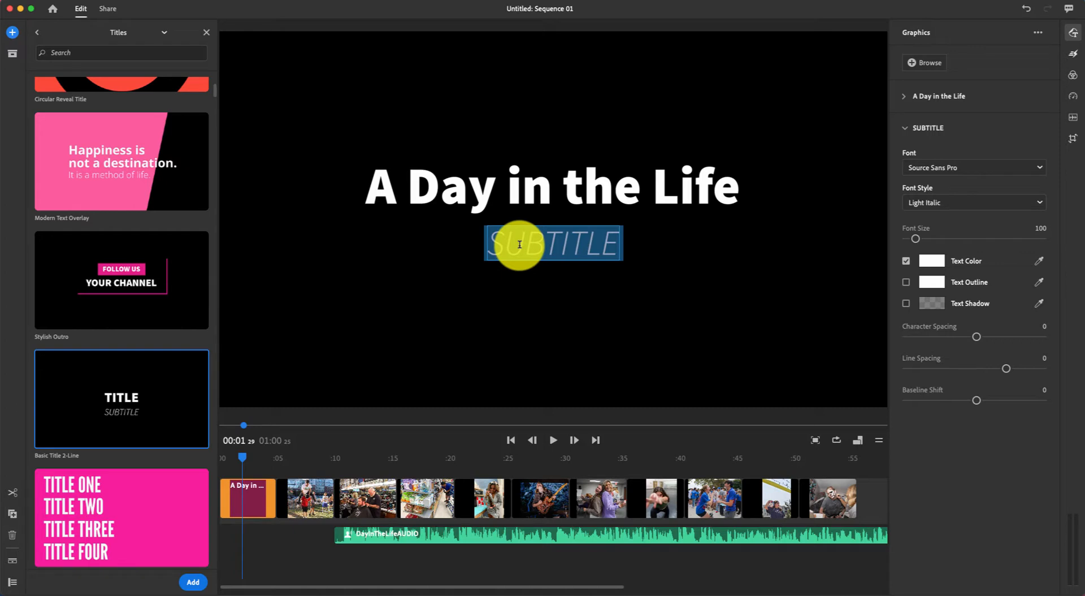
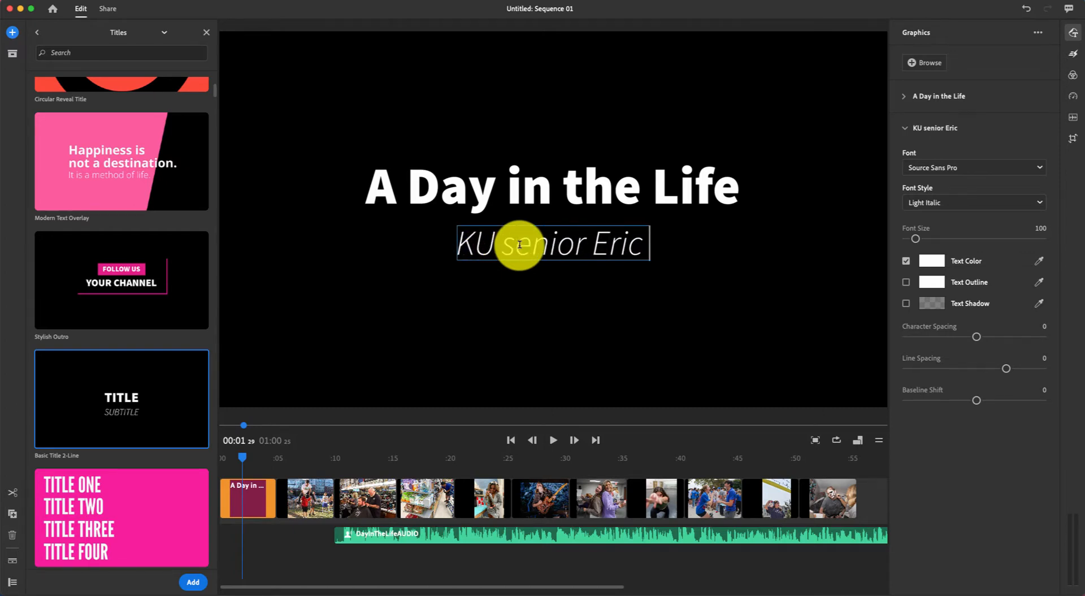
left_click(432, 116)
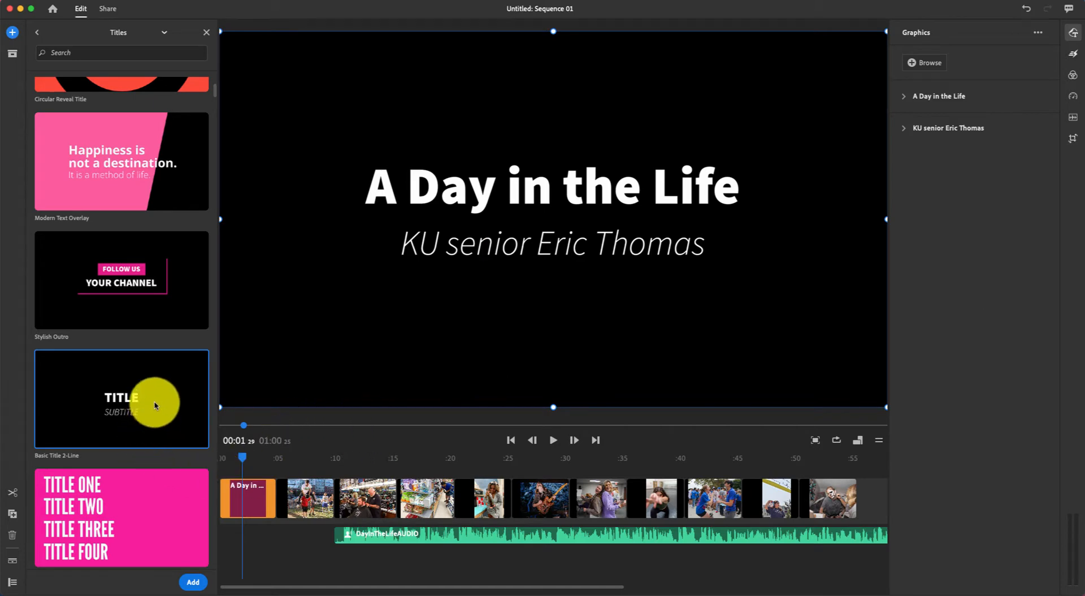
Add a second Basic Title 2-Line card after the final photo.
scroll(315, 491, "right", 5)
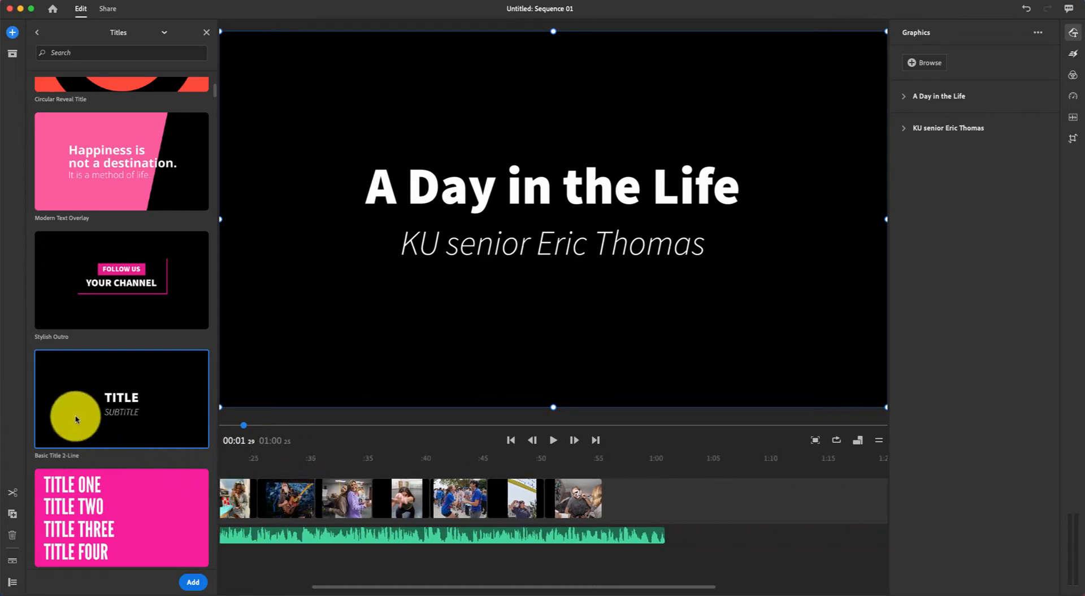
left_click_drag(73, 406, 611, 498)
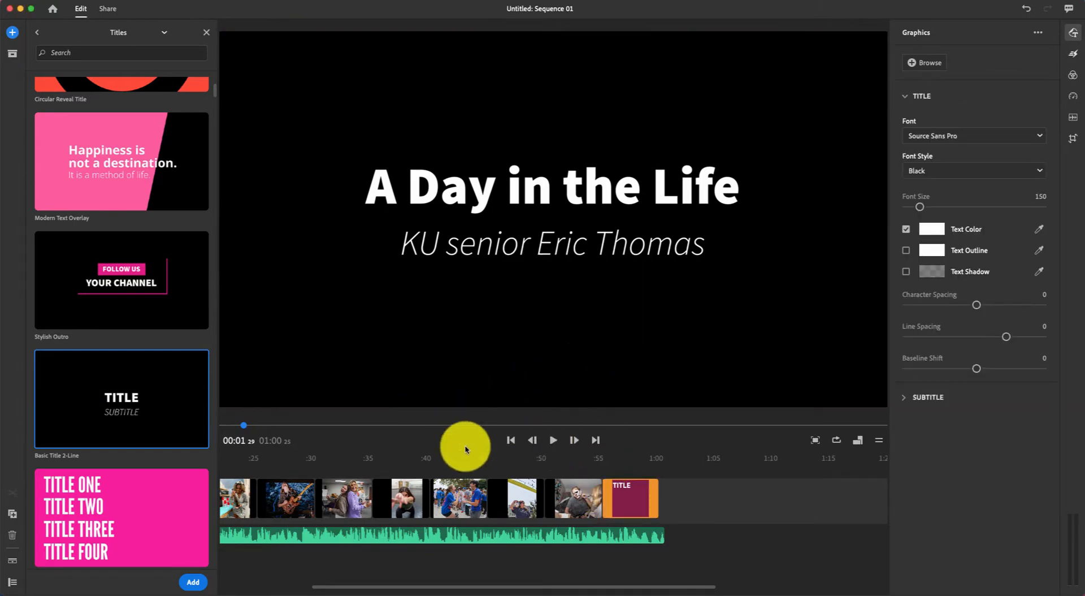
left_click(630, 461)
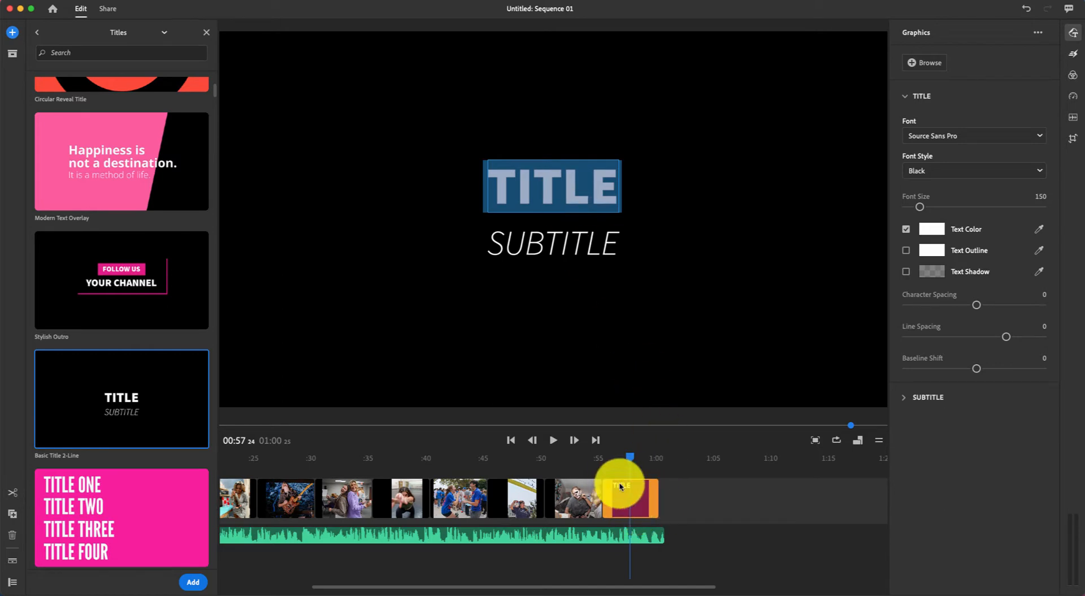
Set the closing card to the author's 'by' credit and subtitle 'KU student in Strategic Communications'.
double_click(565, 189)
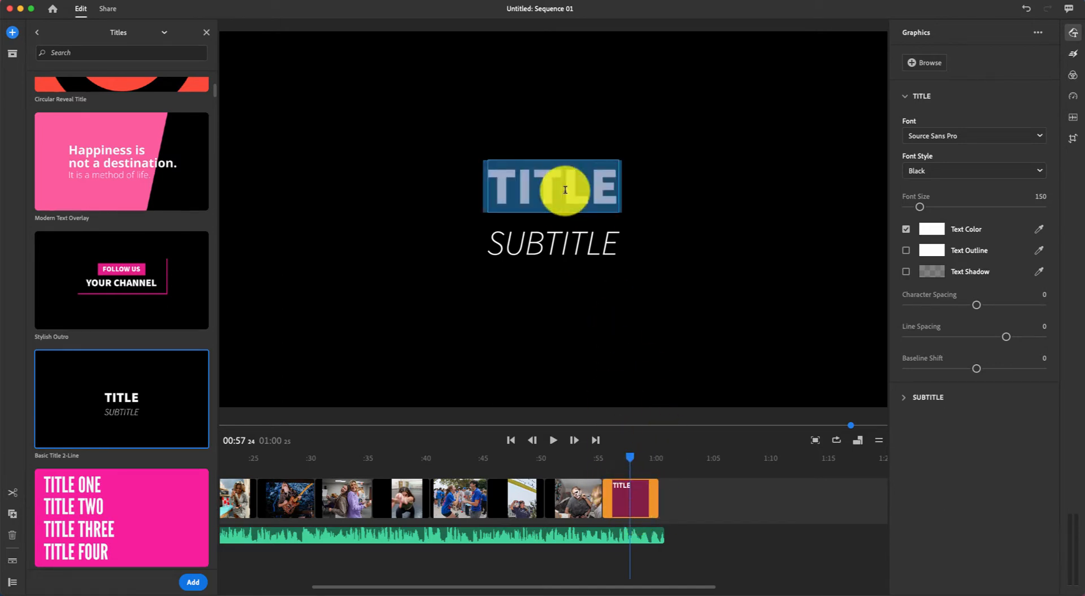
type("by")
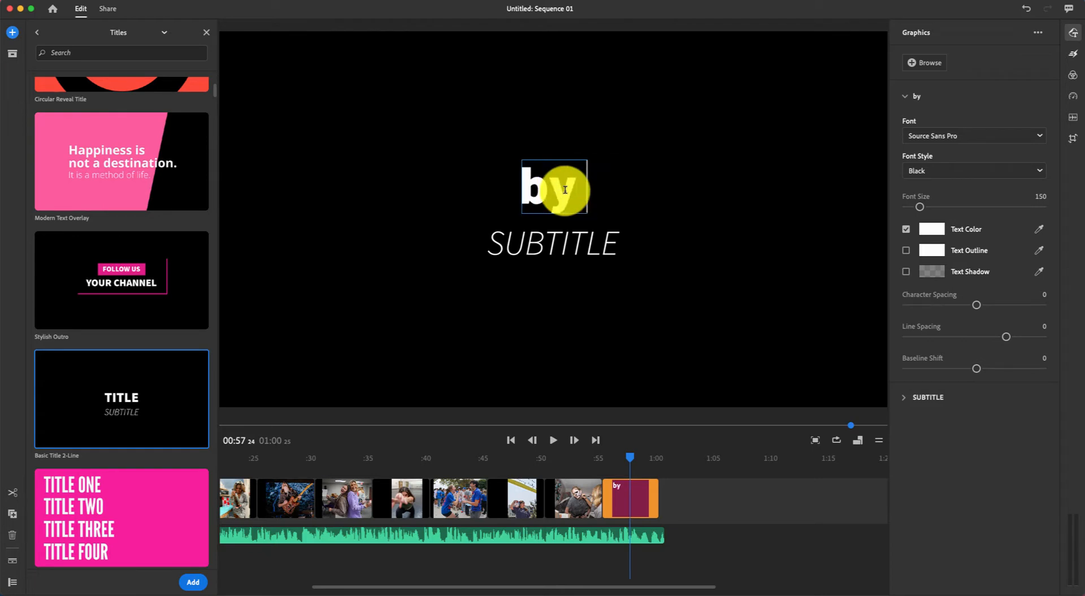
type(" An")
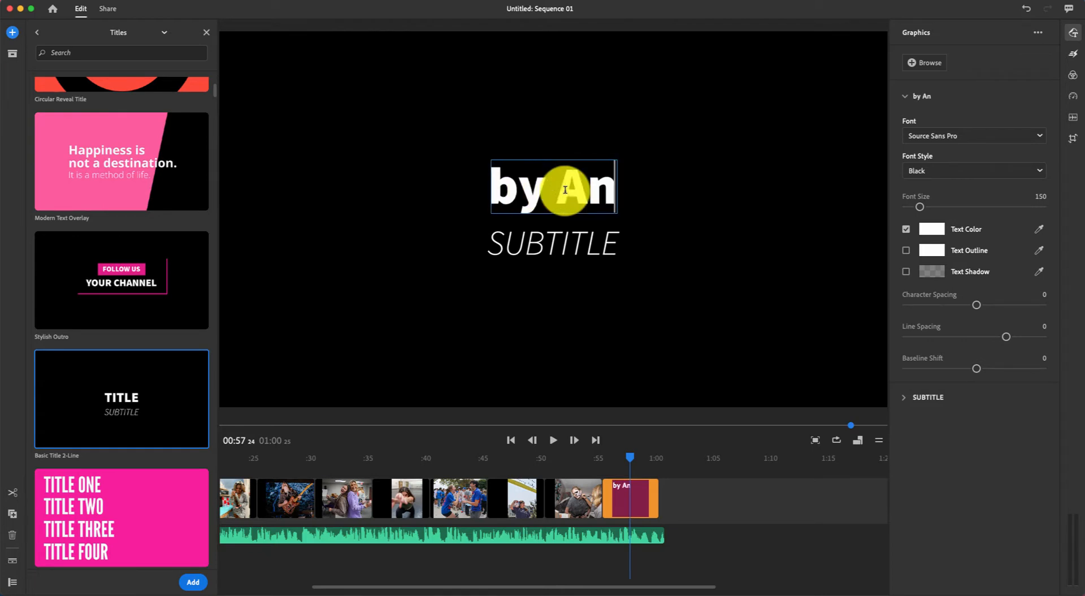
type("sel Adams")
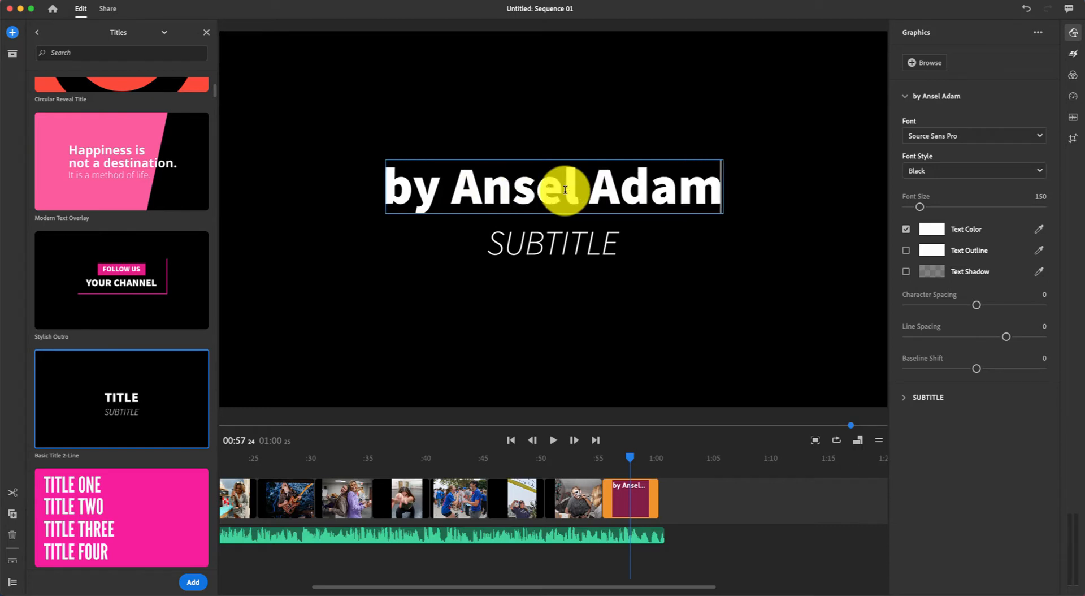
left_click(532, 249)
double_click(532, 248)
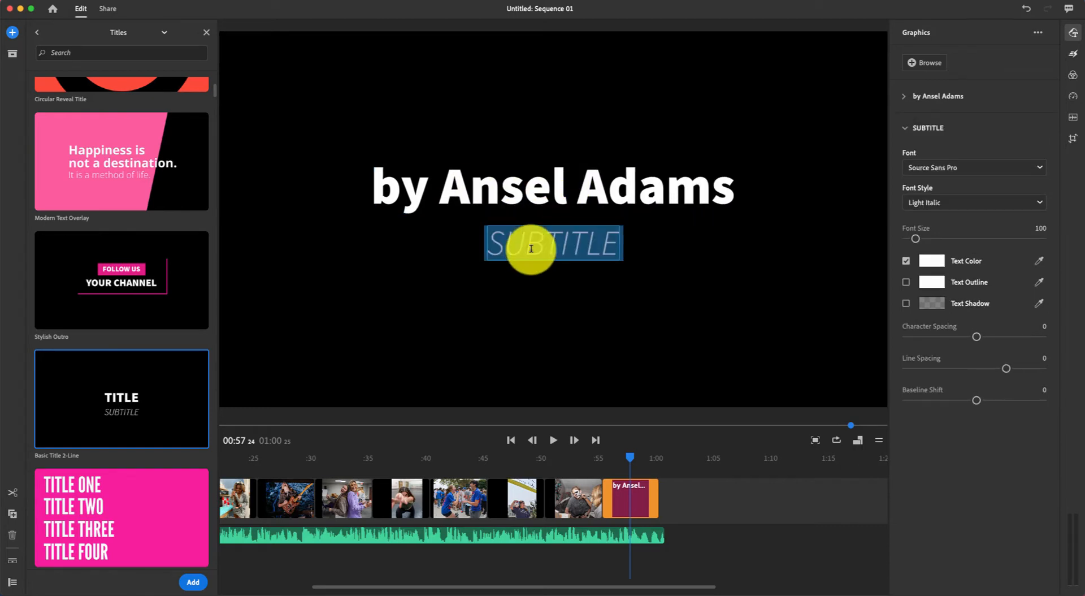
type("K")
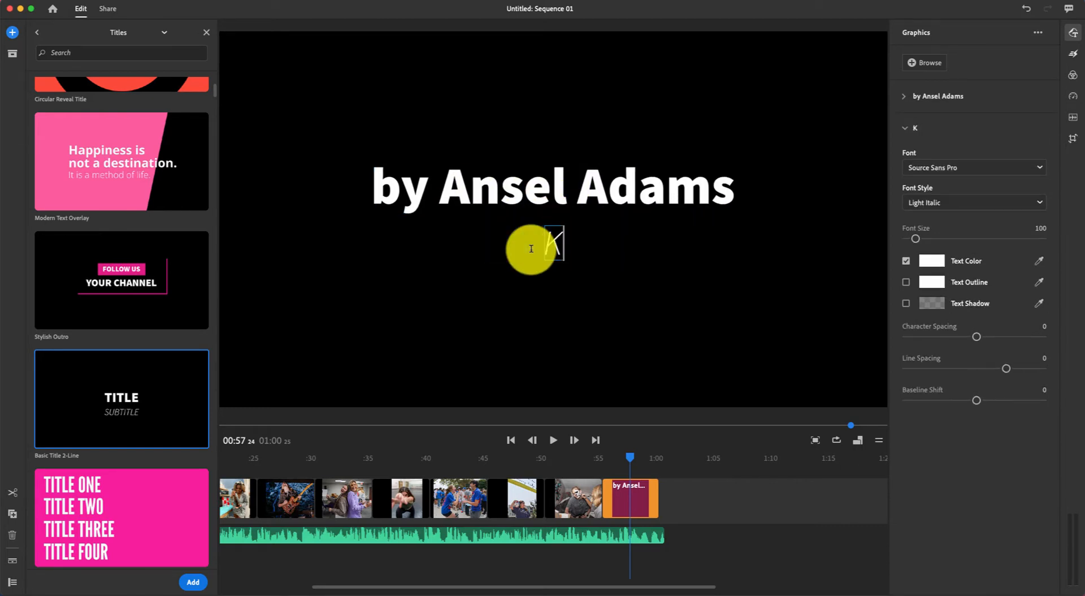
type("U studetn")
key("BackSpace")
key("BackSpace")
type("nt")
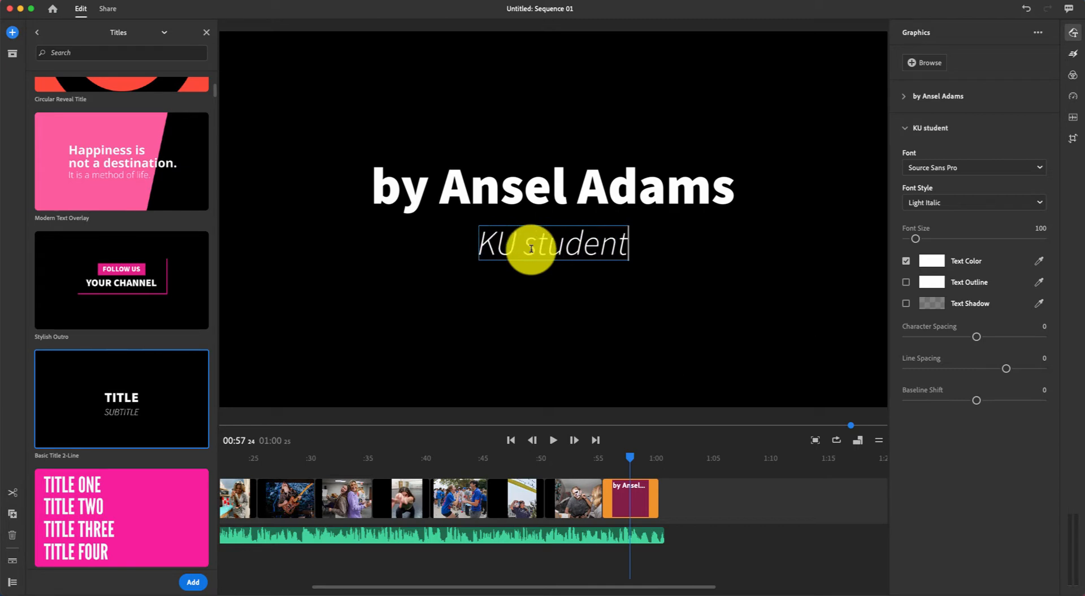
type(" in Str")
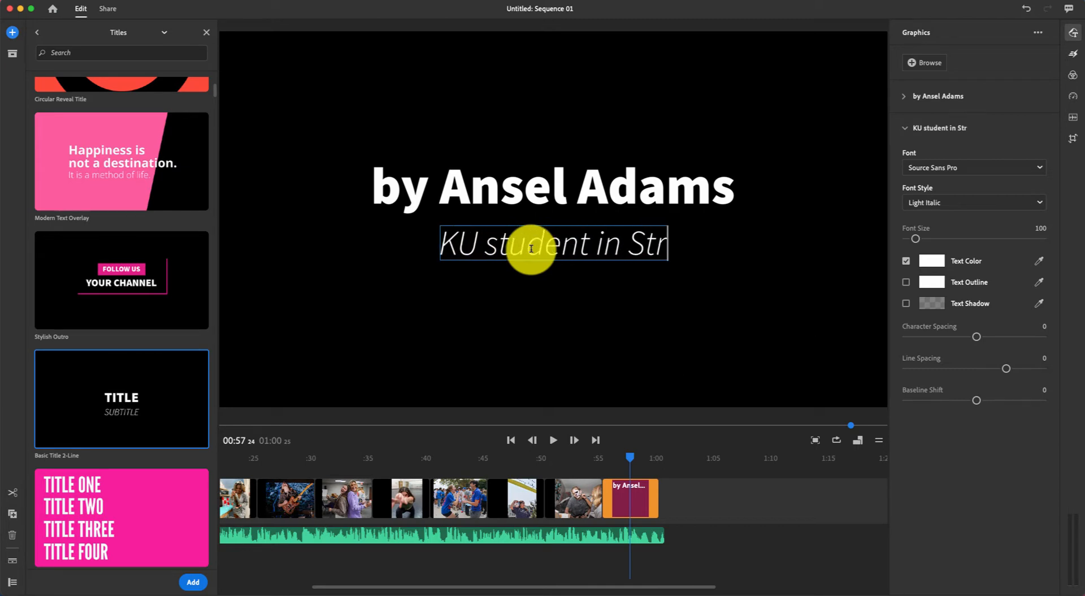
type("ateg")
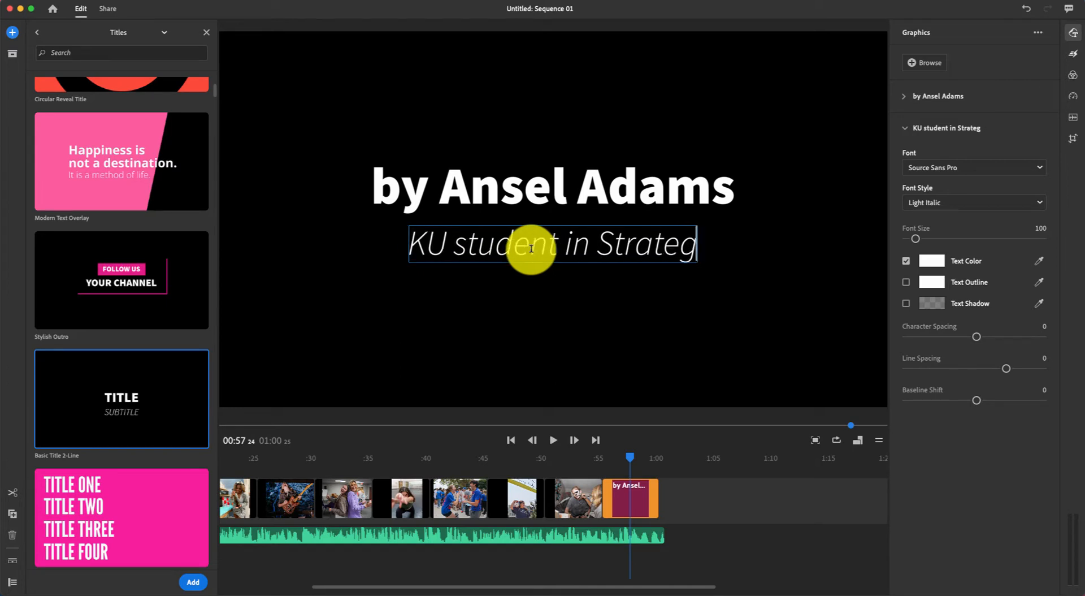
type("ic Communications")
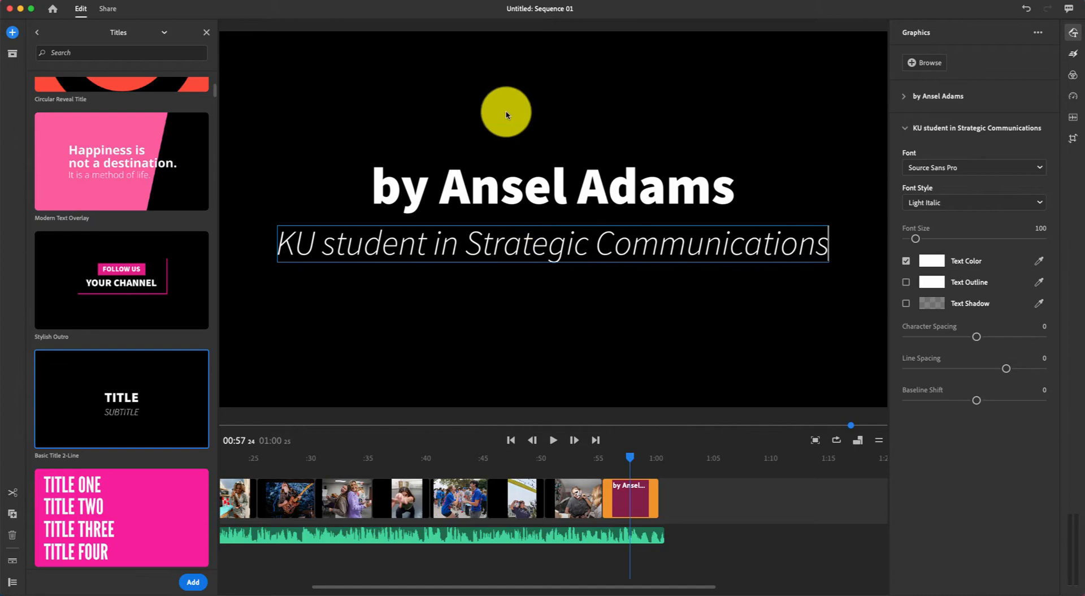
left_click(509, 107)
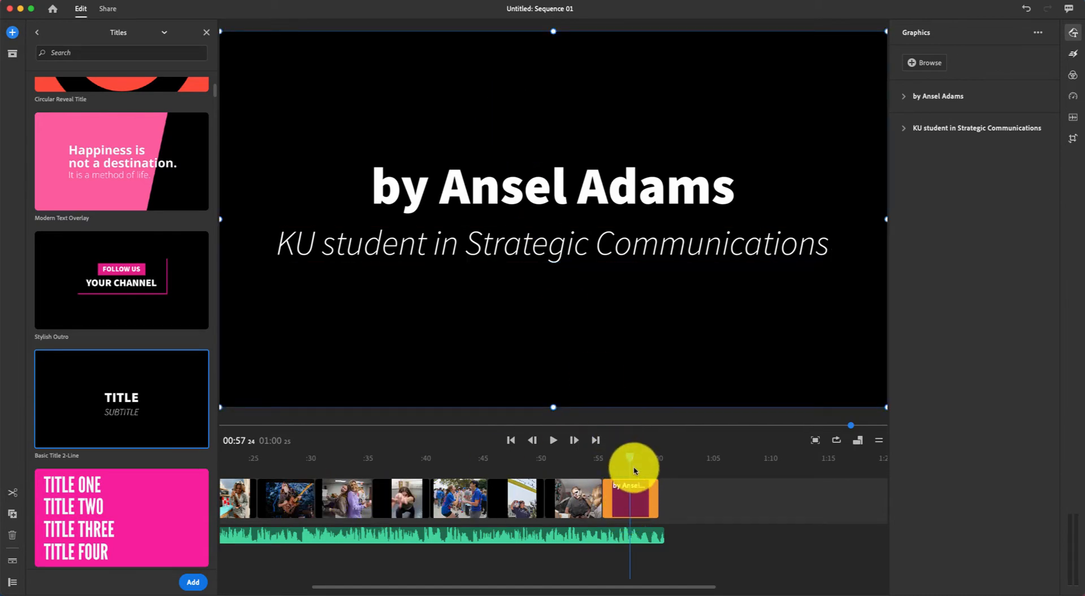
left_click(230, 495)
Review the opening title, middle photos and closing title in the preview.
mouse_move(230, 495)
left_mouse_down()
mouse_move(189, 496)
mouse_move(249, 486)
left_mouse_up()
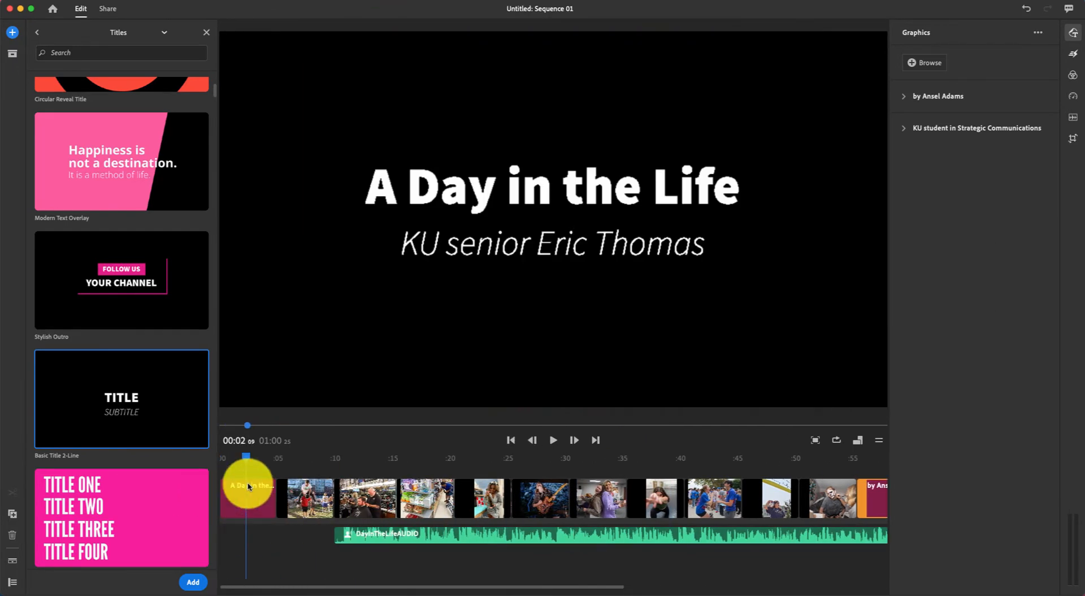
left_click(249, 486)
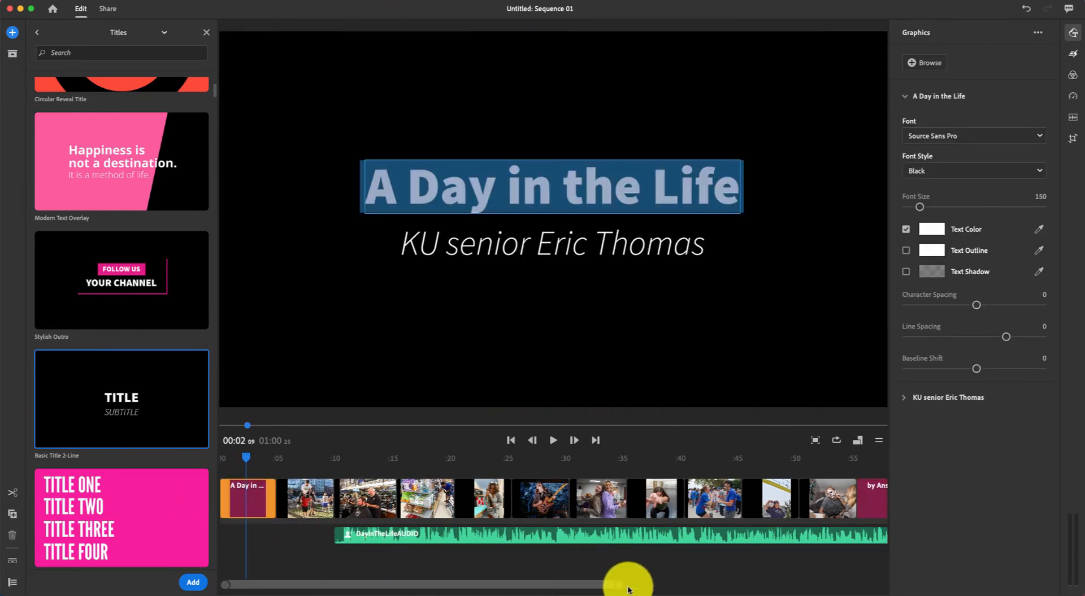
left_click_drag(620, 586, 718, 584)
left_click(760, 498)
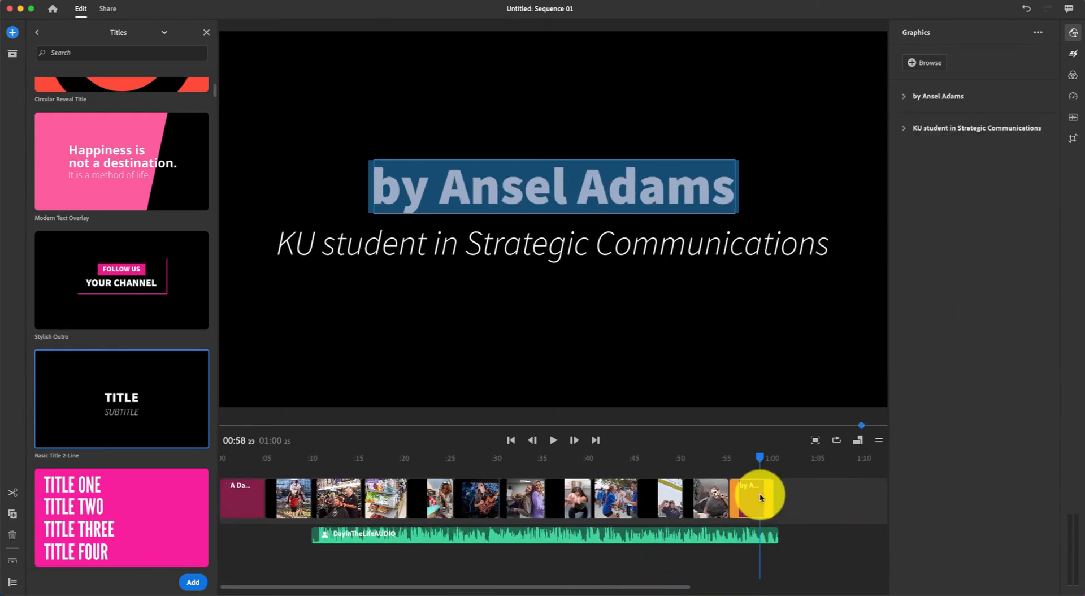
left_click(447, 458)
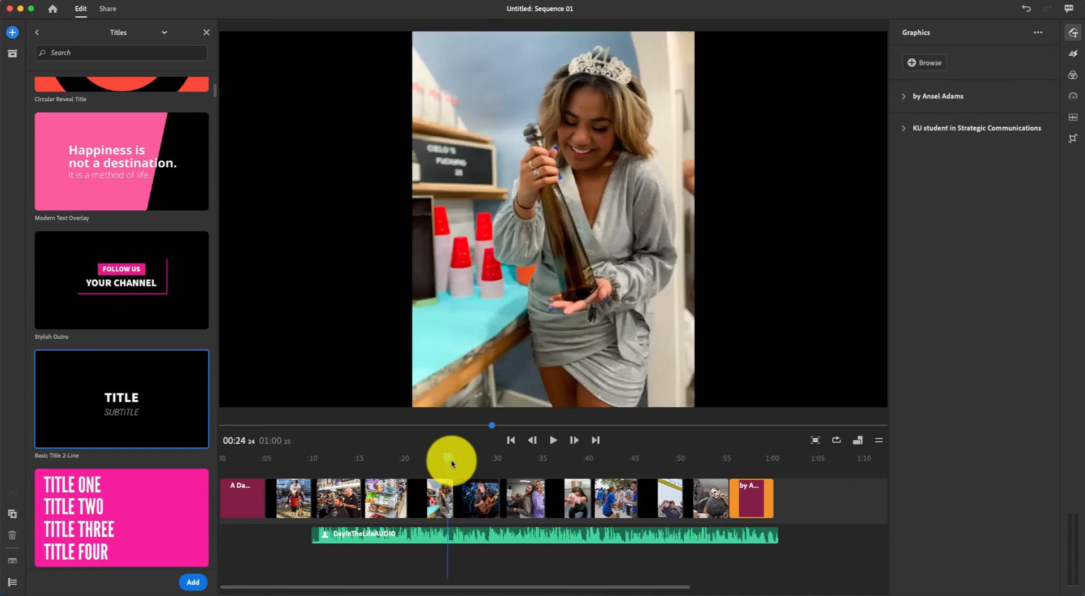
left_click(614, 458)
left_click_drag(616, 468, 770, 465)
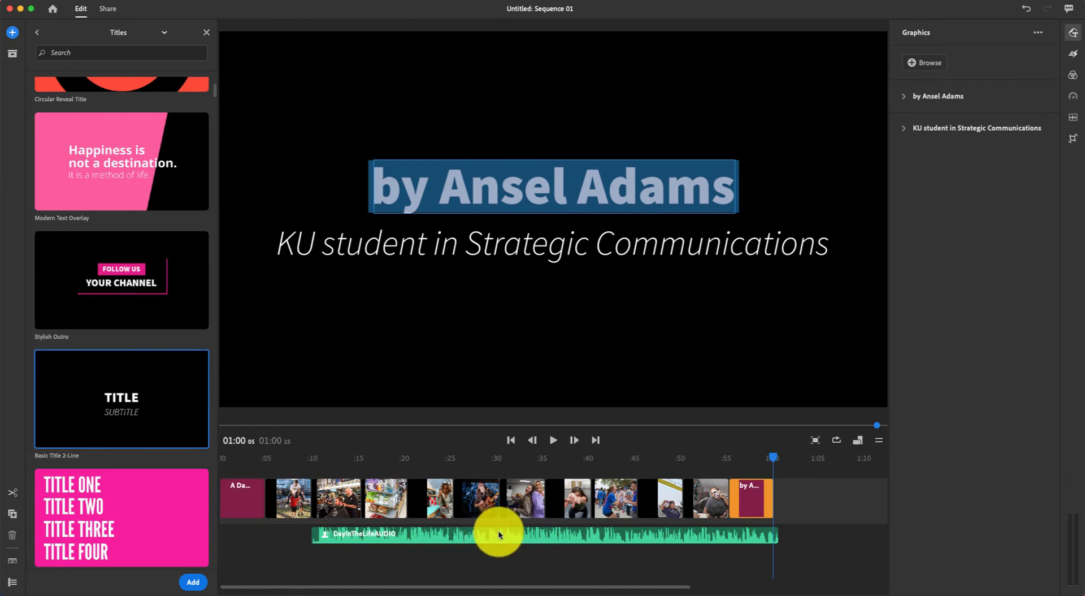
Drag DayInTheLifeAUDIO left so it starts right after the opening title, around 0:05.
left_click_drag(539, 533, 501, 538)
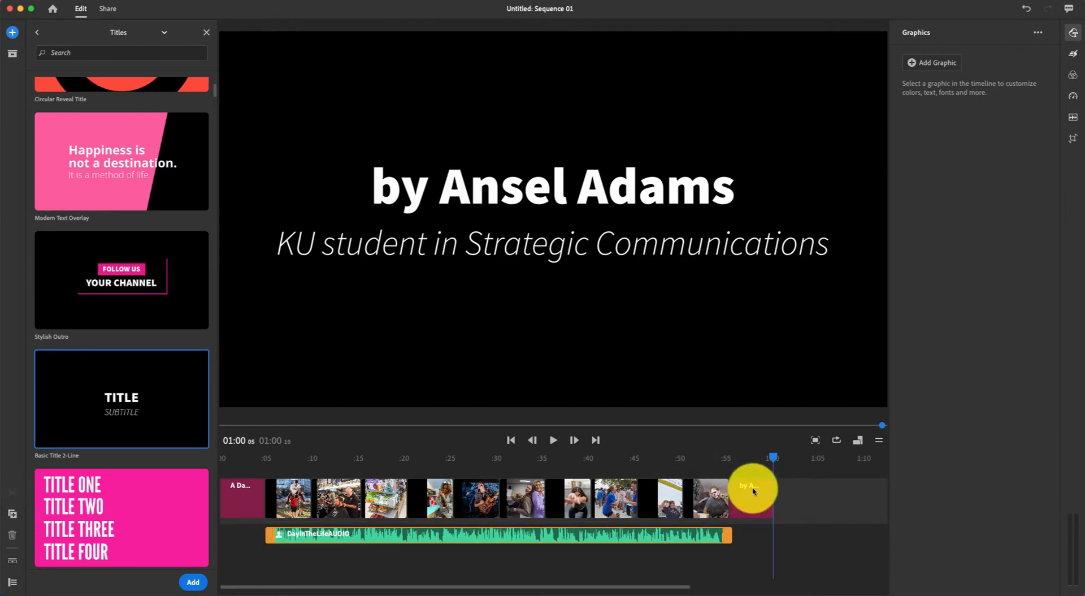
left_click_drag(690, 535, 686, 535)
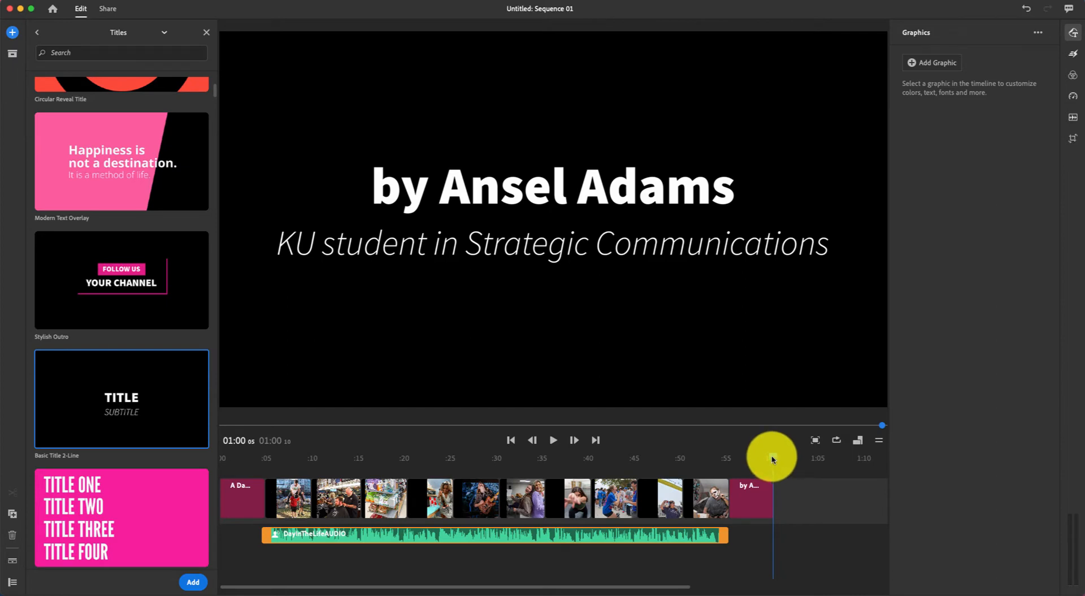
left_click_drag(772, 459, 243, 465)
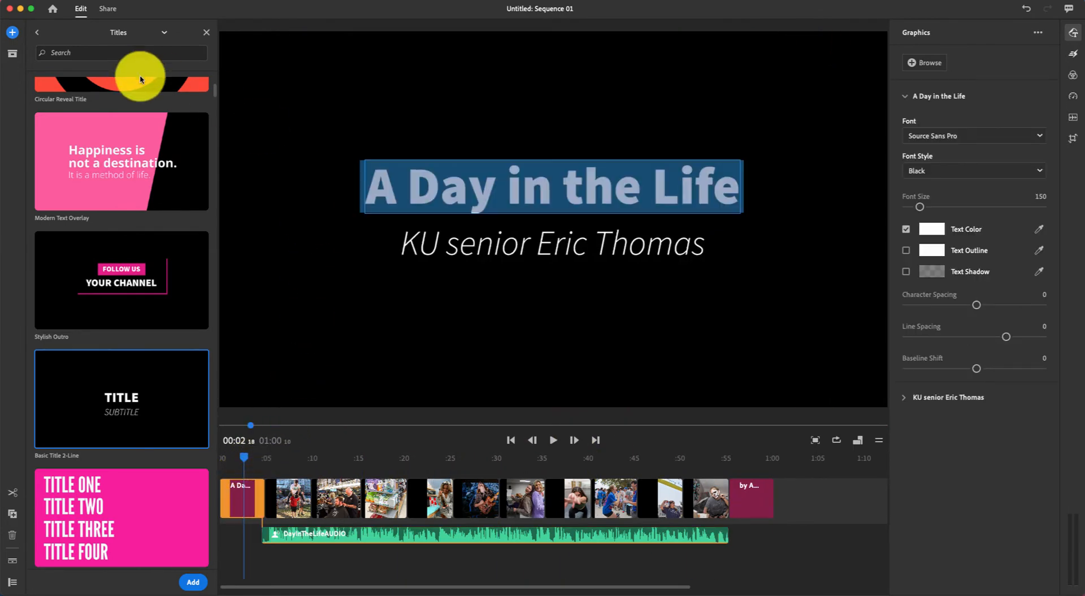
Search the audio library for 'upbeat' and pick the Dubstep Anthill track.
left_click(13, 33)
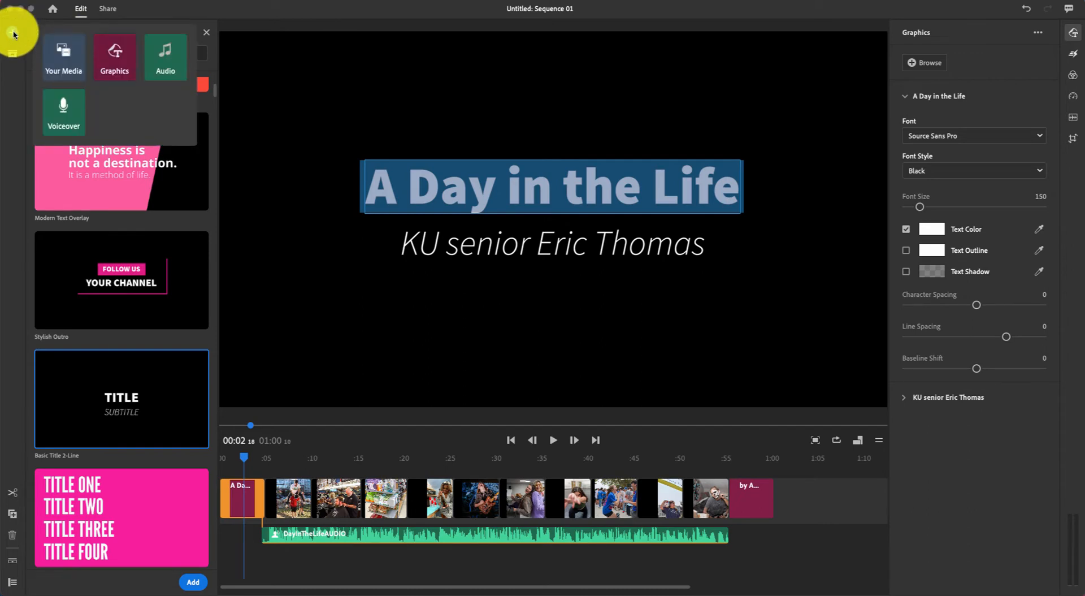
left_click(161, 56)
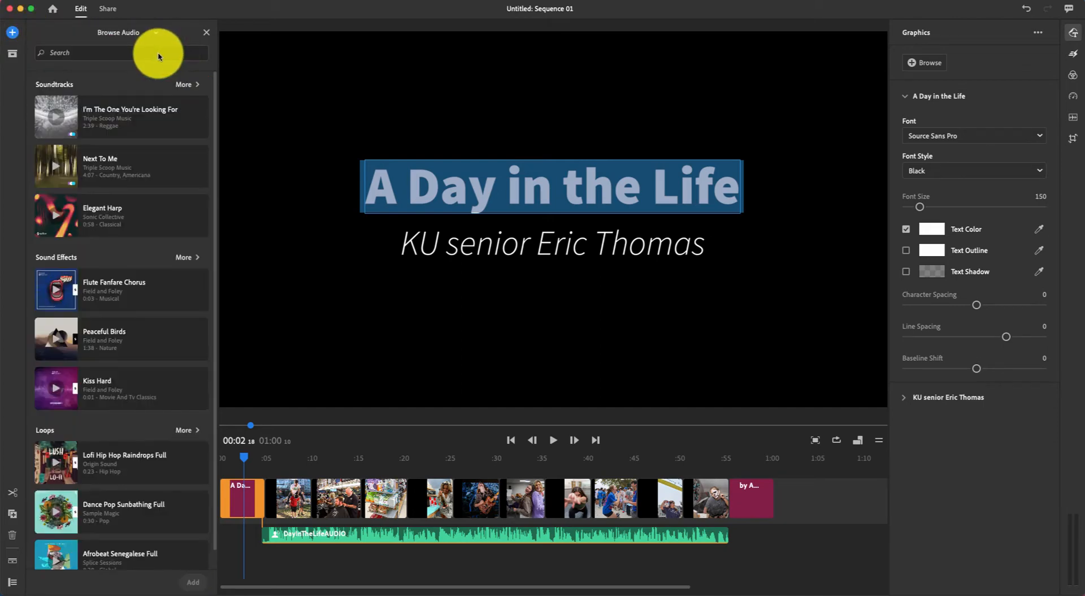
left_click(86, 56)
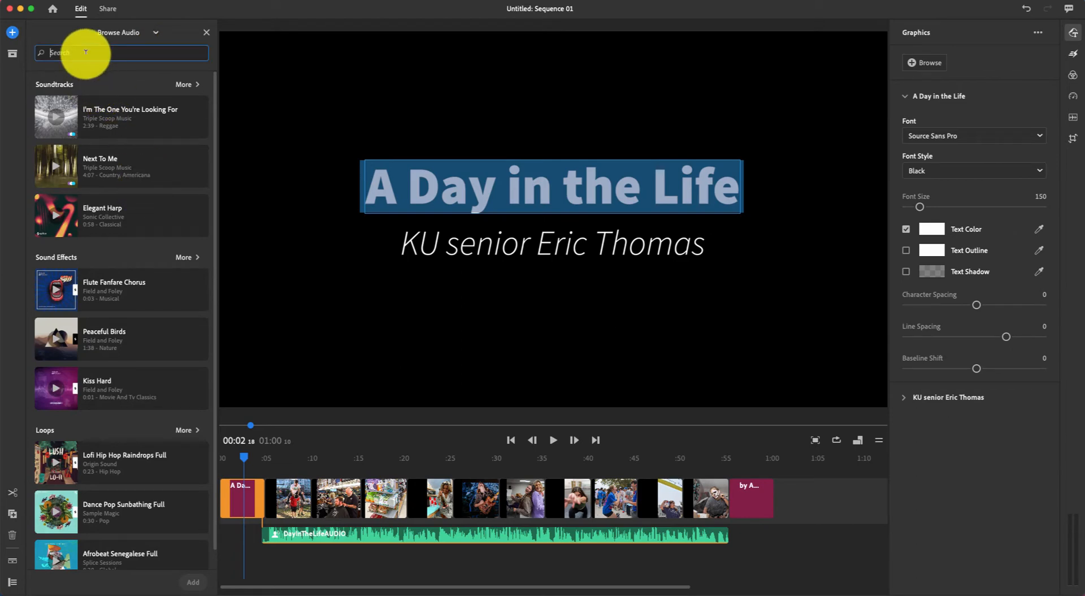
type("up")
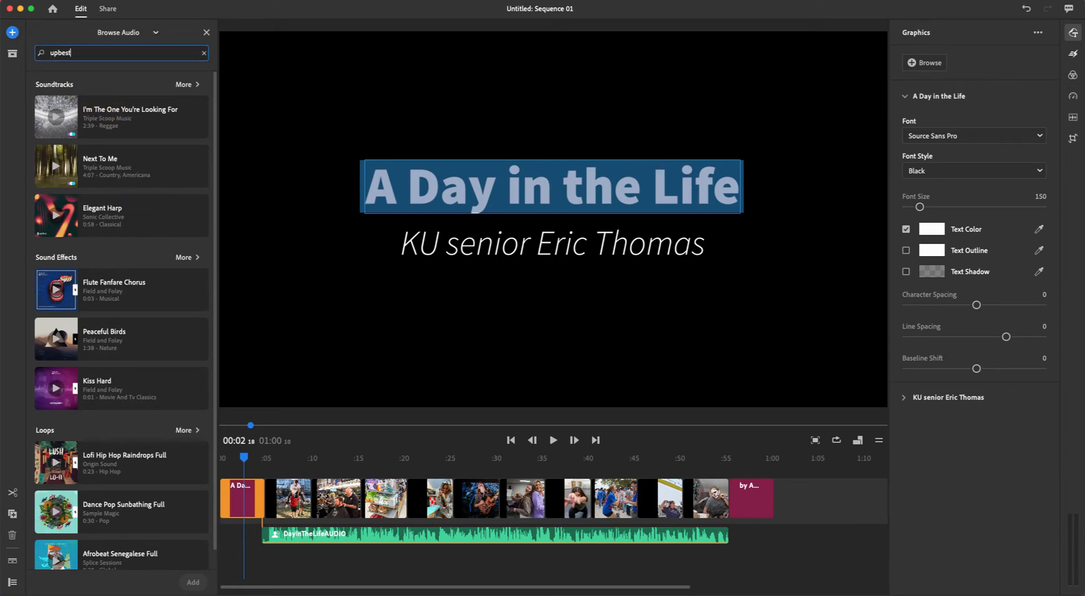
type("beat")
key("Return")
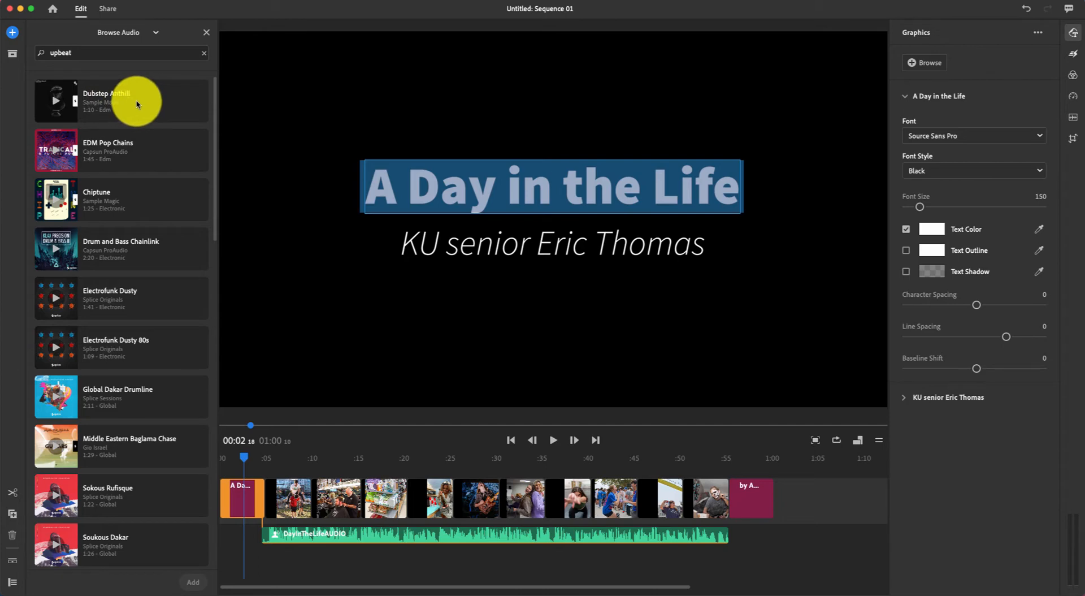
left_click(137, 103)
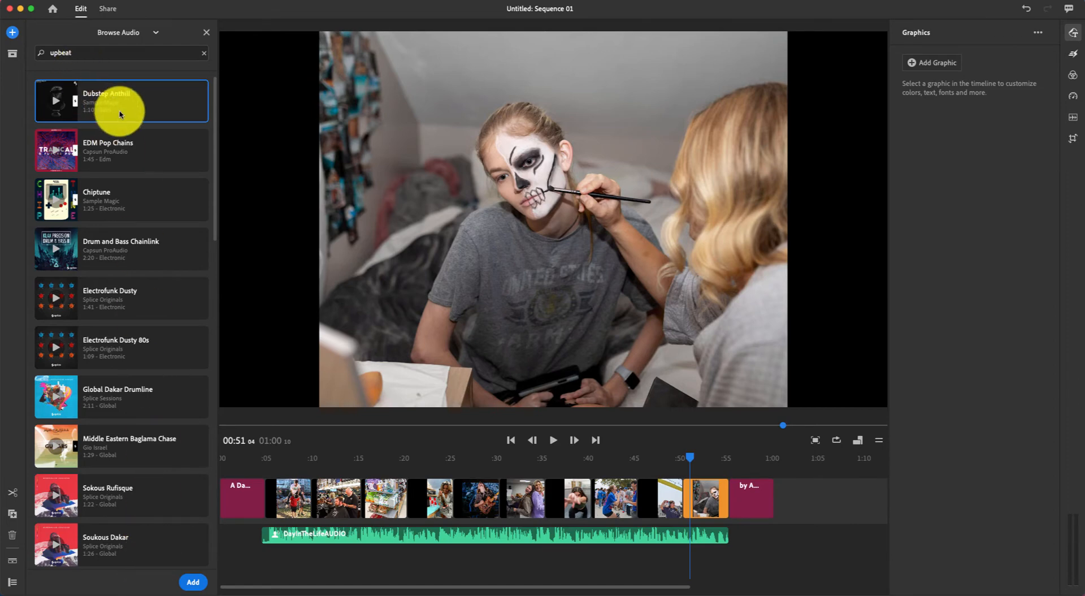
Add Dubstep Anthill at the timeline start and trim it to end with the last photo near 0:54.
left_click(194, 582)
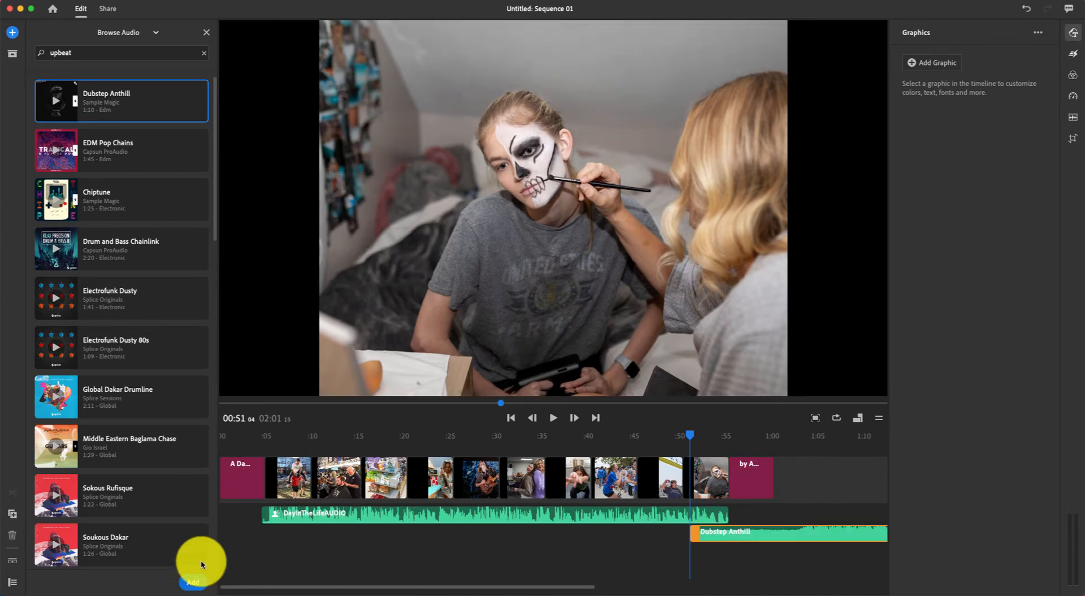
left_click_drag(780, 536, 339, 535)
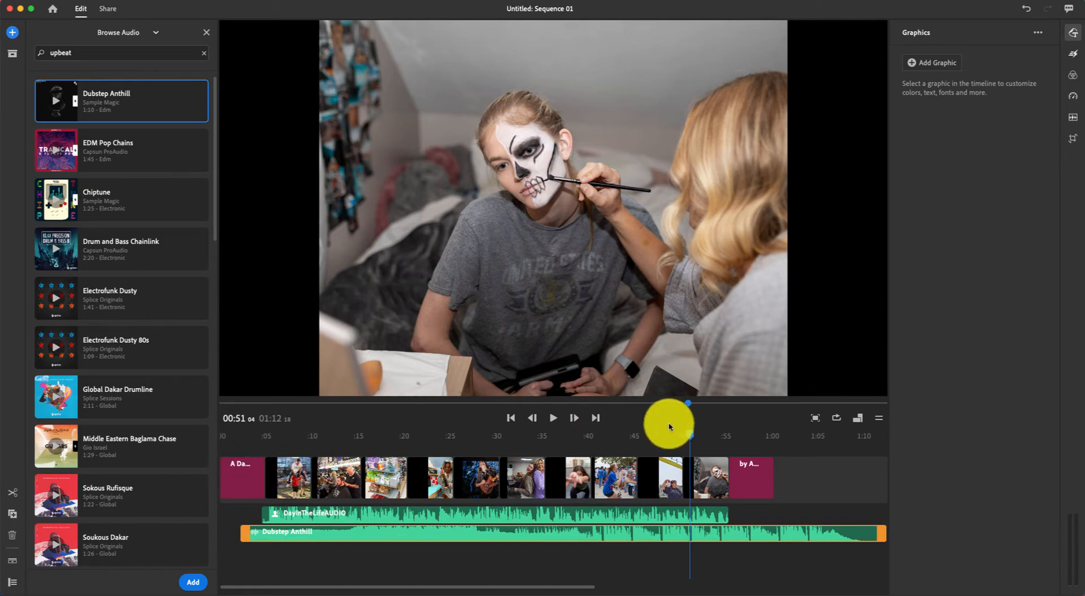
mouse_move(688, 431)
left_mouse_down()
mouse_move(235, 452)
mouse_move(715, 505)
left_mouse_up()
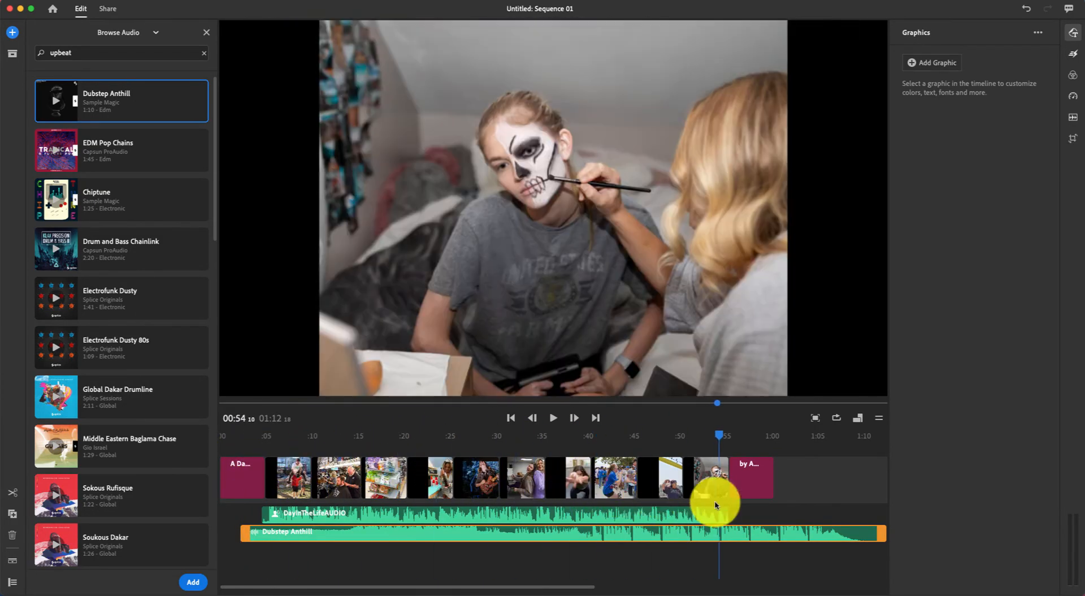
left_click_drag(884, 531, 734, 530)
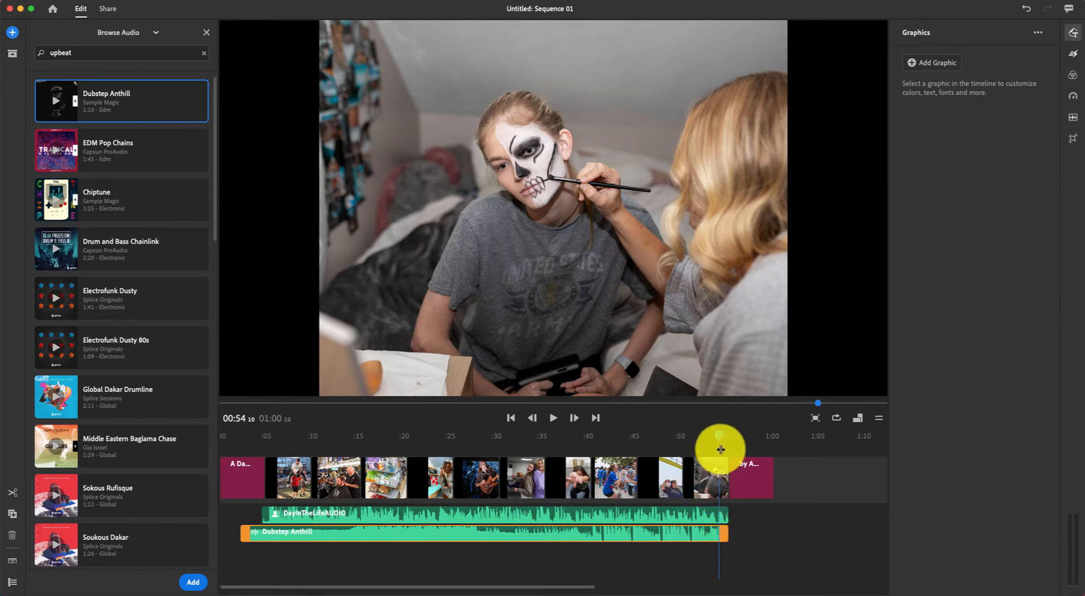
left_click(721, 435)
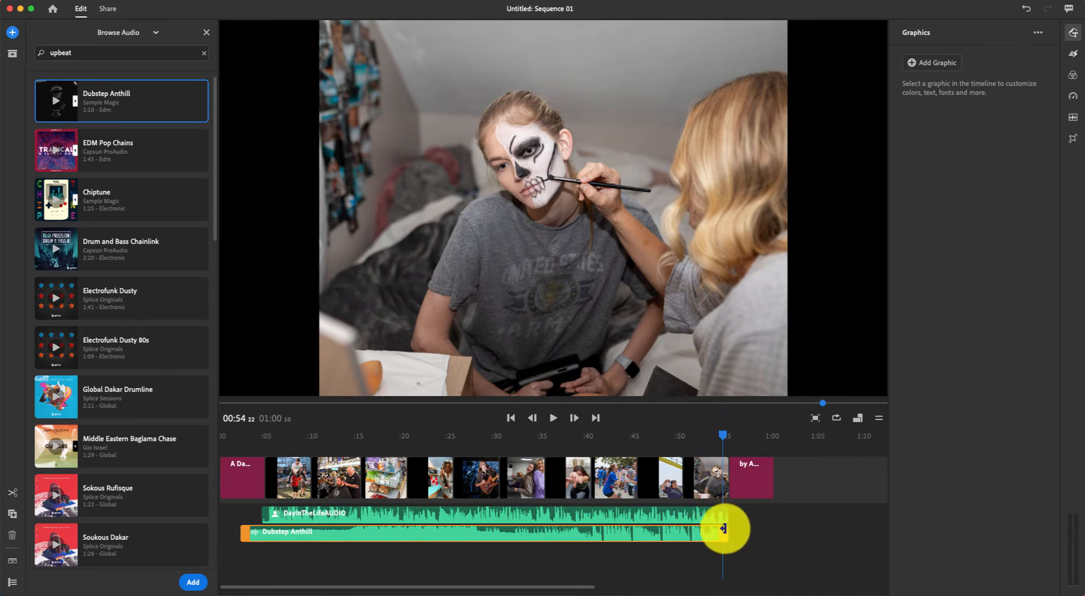
Add a Dissolve to the end of the Dubstep Anthill music and lengthen it to 2.41 seconds.
left_click(1073, 56)
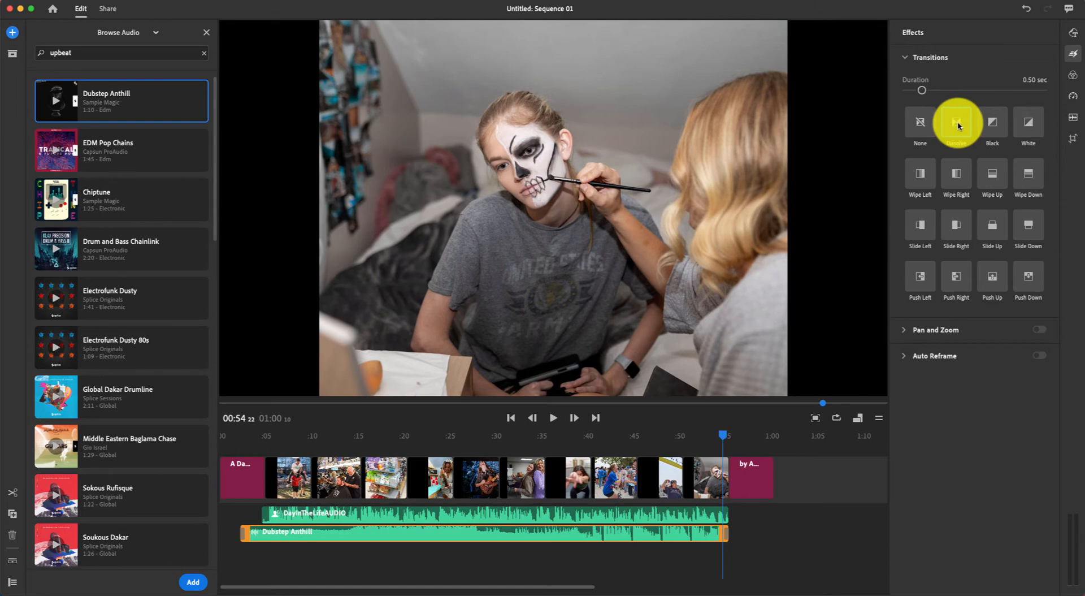
left_click(957, 123)
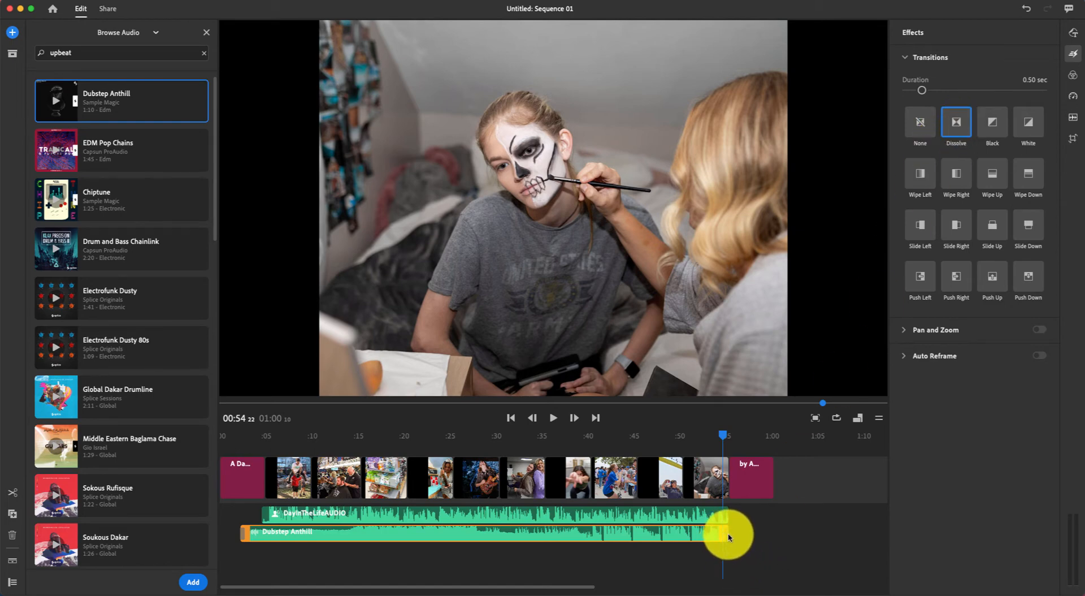
left_click_drag(588, 581, 510, 578)
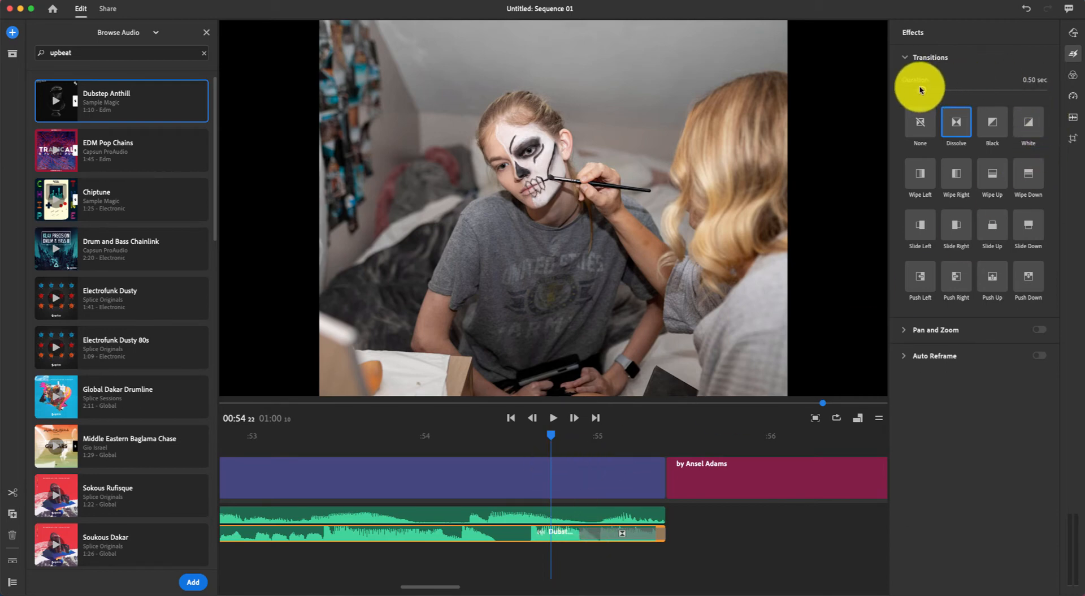
left_click_drag(925, 92, 1013, 93)
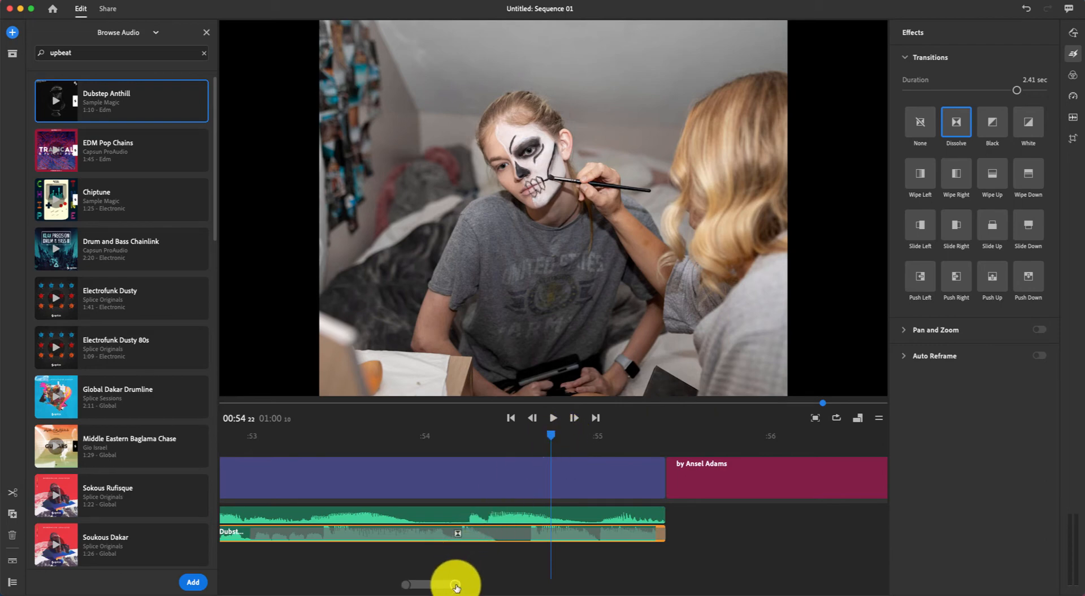
left_click_drag(454, 586, 639, 584)
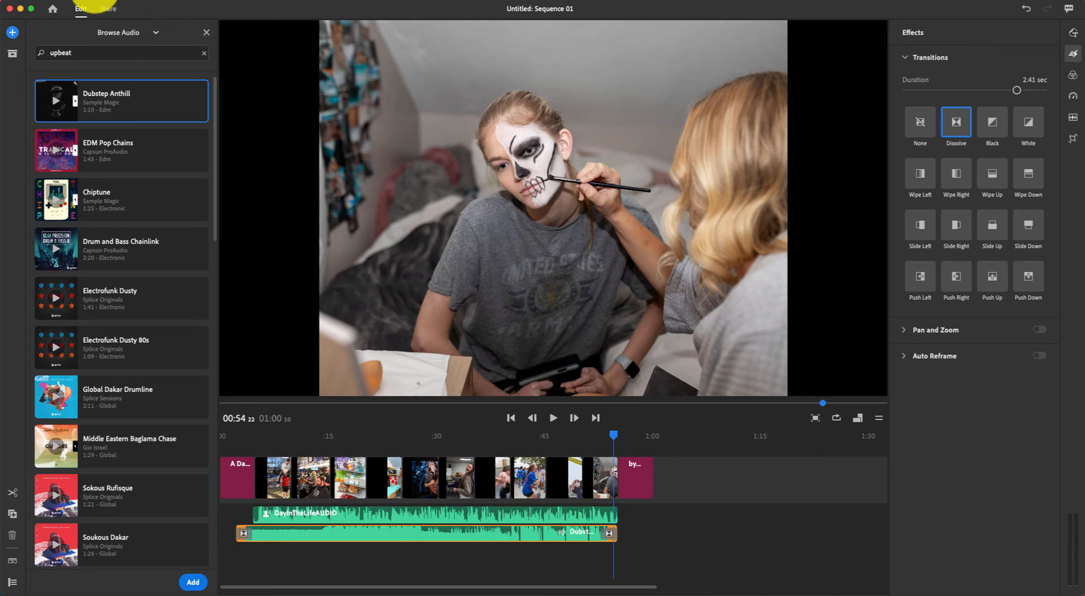
Open File > Share and review the Local, YouTube, Facebook and Behance destinations, ending on YouTube.
left_click(105, 5)
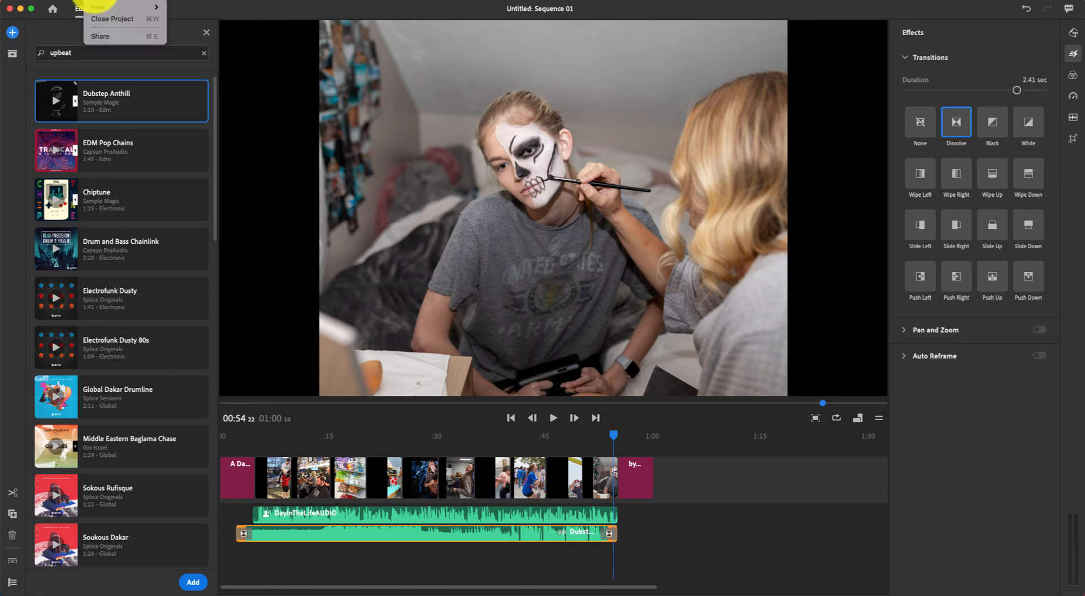
left_click(94, 37)
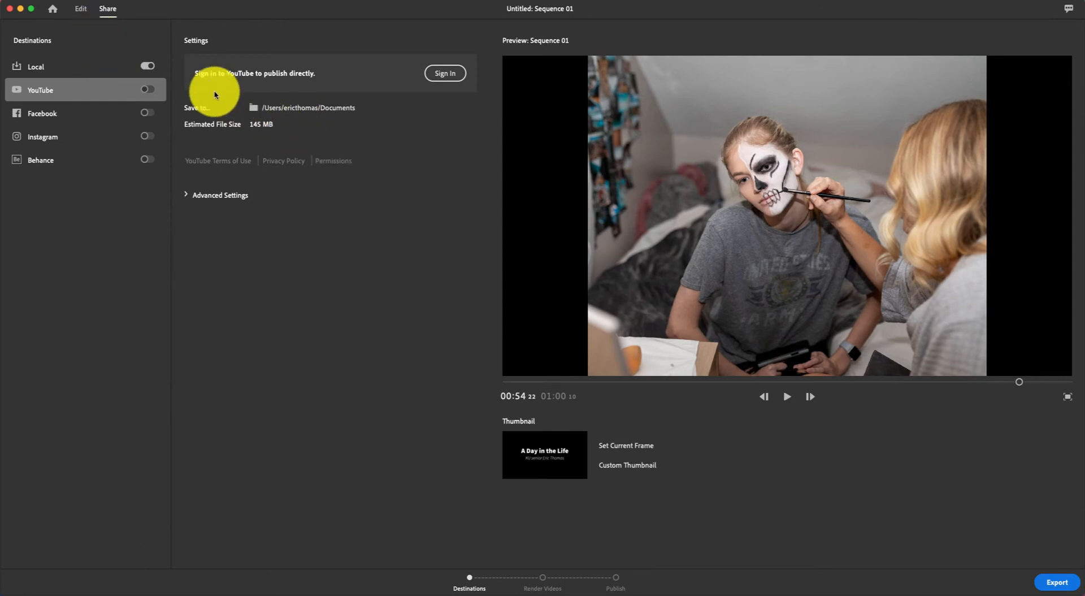
left_click(43, 69)
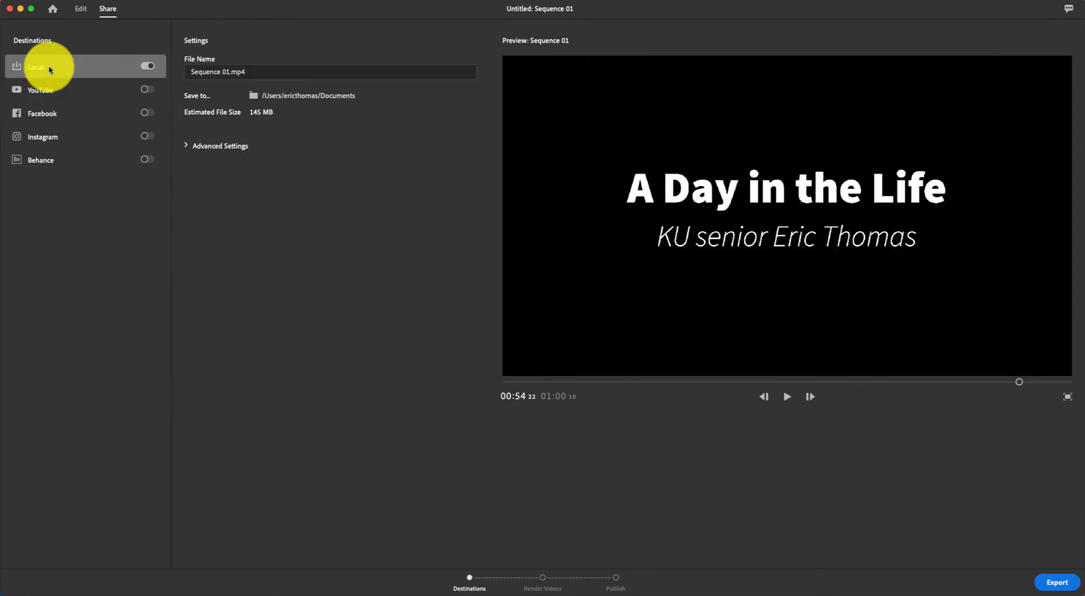
left_click(42, 94)
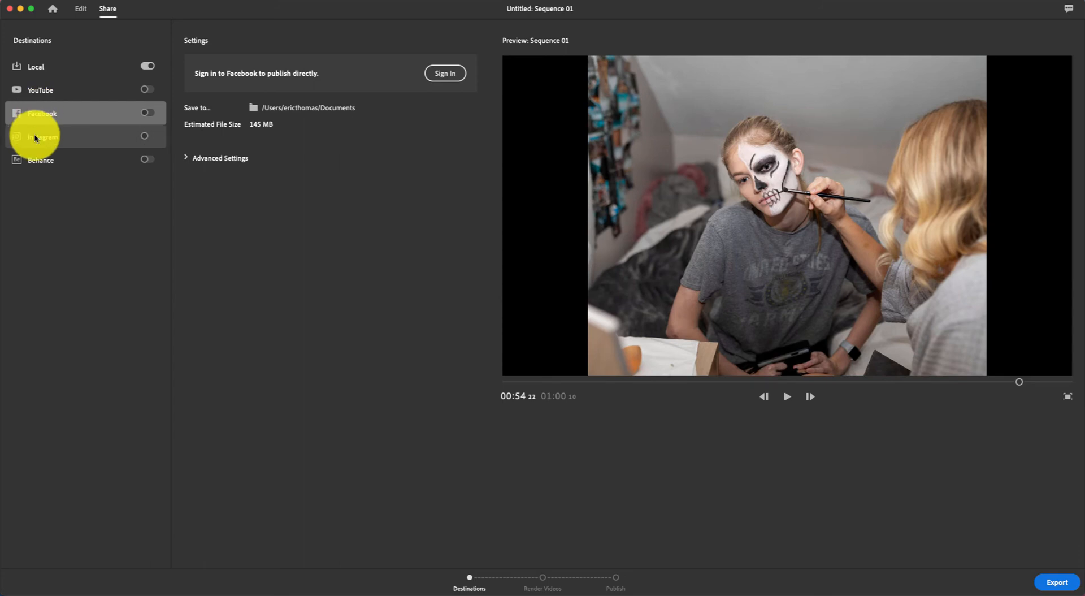
left_click(30, 137)
left_click(31, 160)
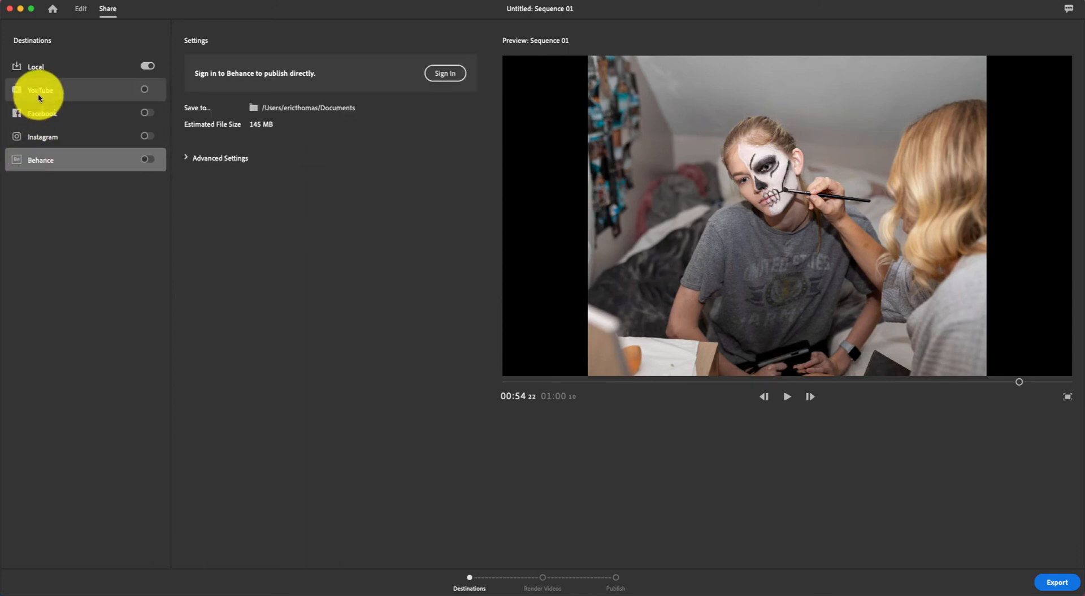
left_click(40, 98)
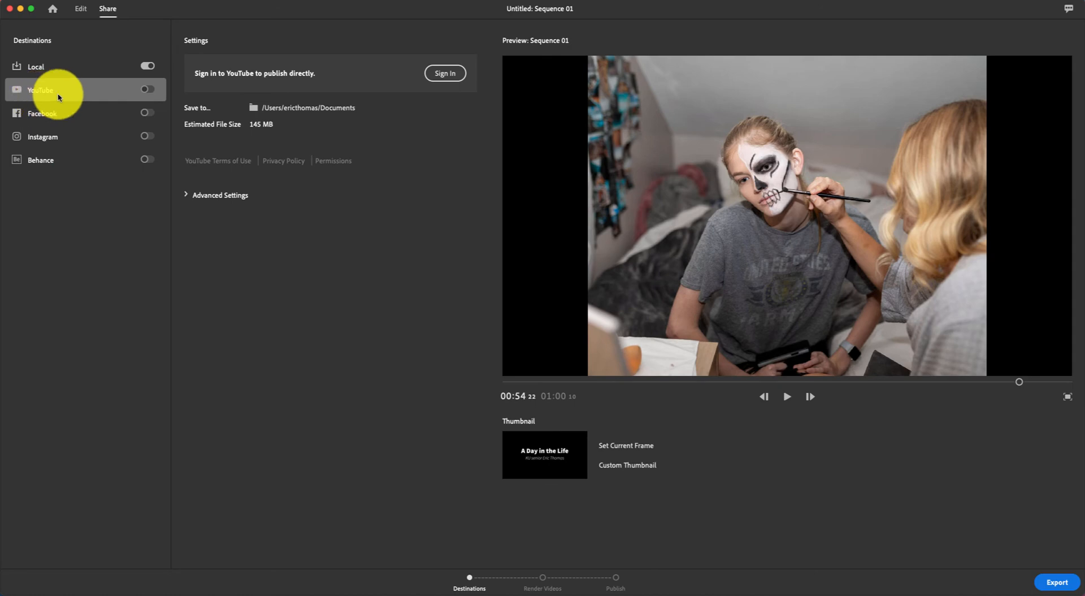
Enable the YouTube destination and set its Advanced Settings preset to YouTube 1080p Full HD.
left_click(186, 195)
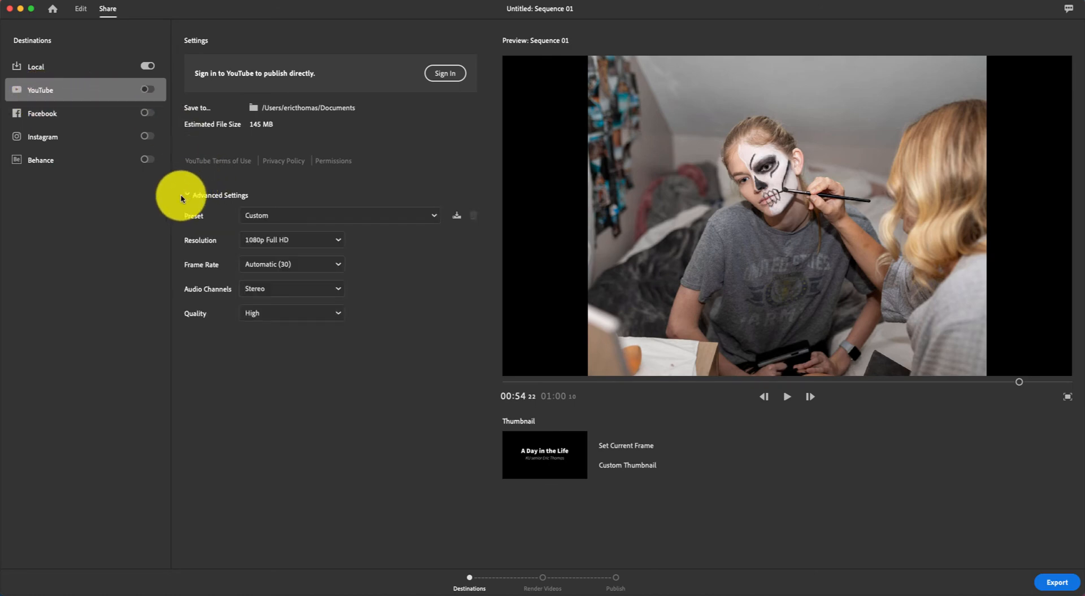
left_click(147, 89)
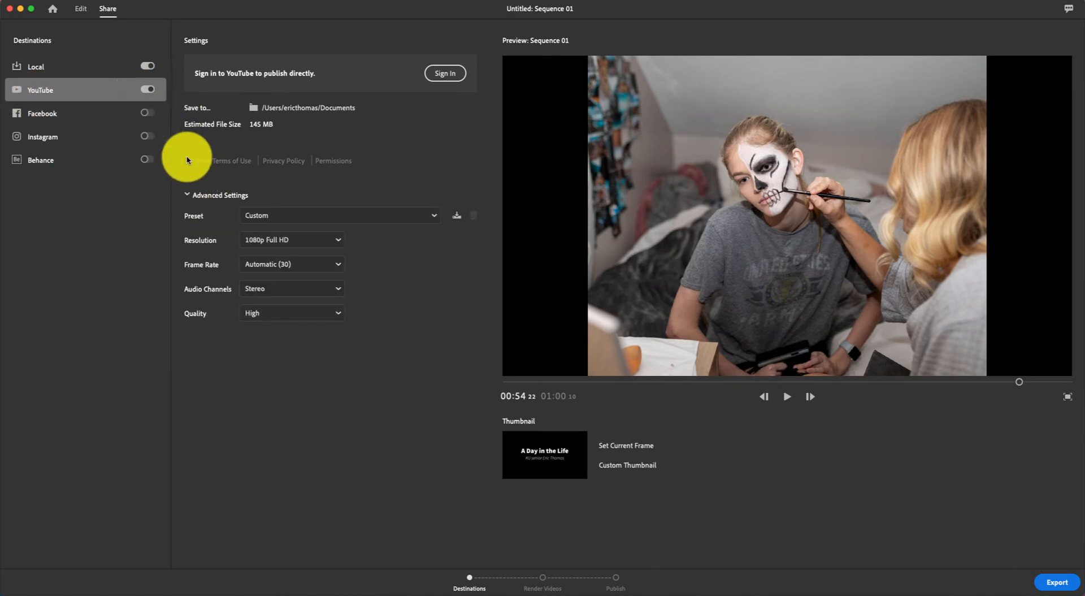
left_click(268, 214)
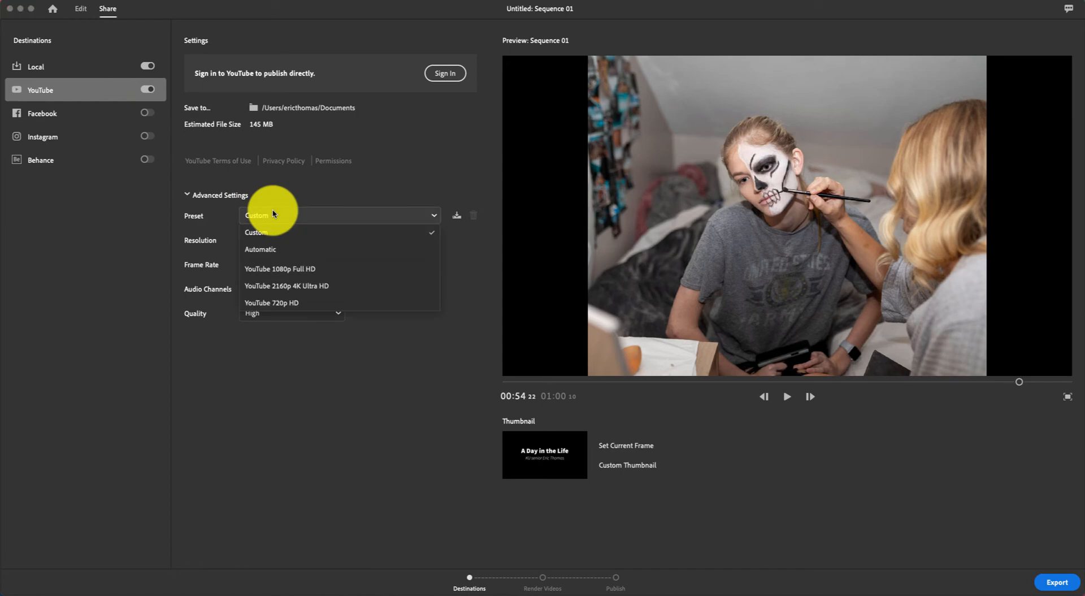
left_click(275, 270)
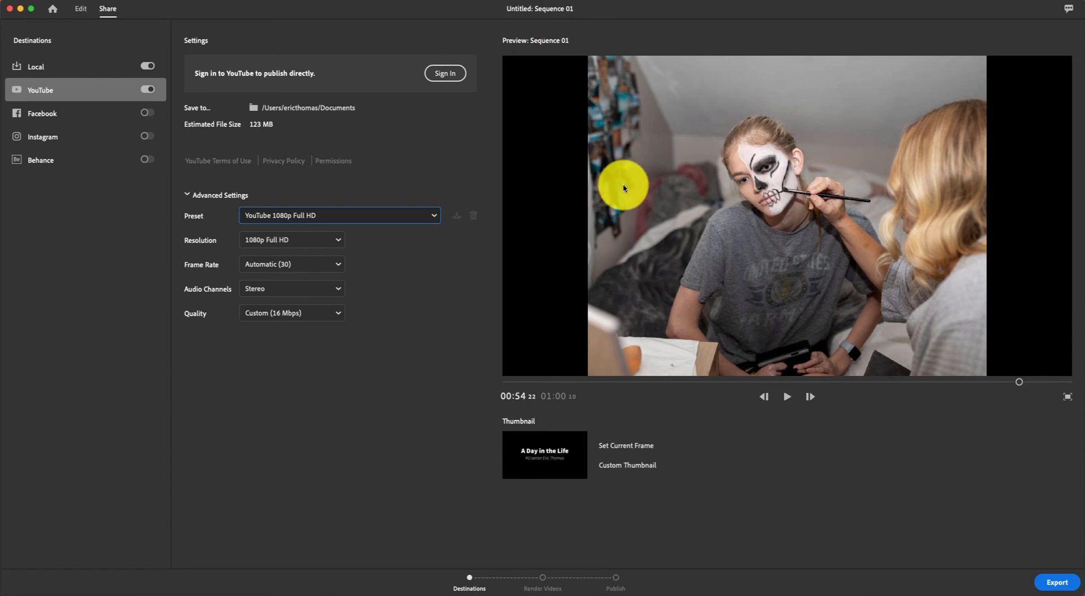
Export the slideshow, rendering the Local file and the YouTube 1080p Full HD upload.
left_click(1049, 580)
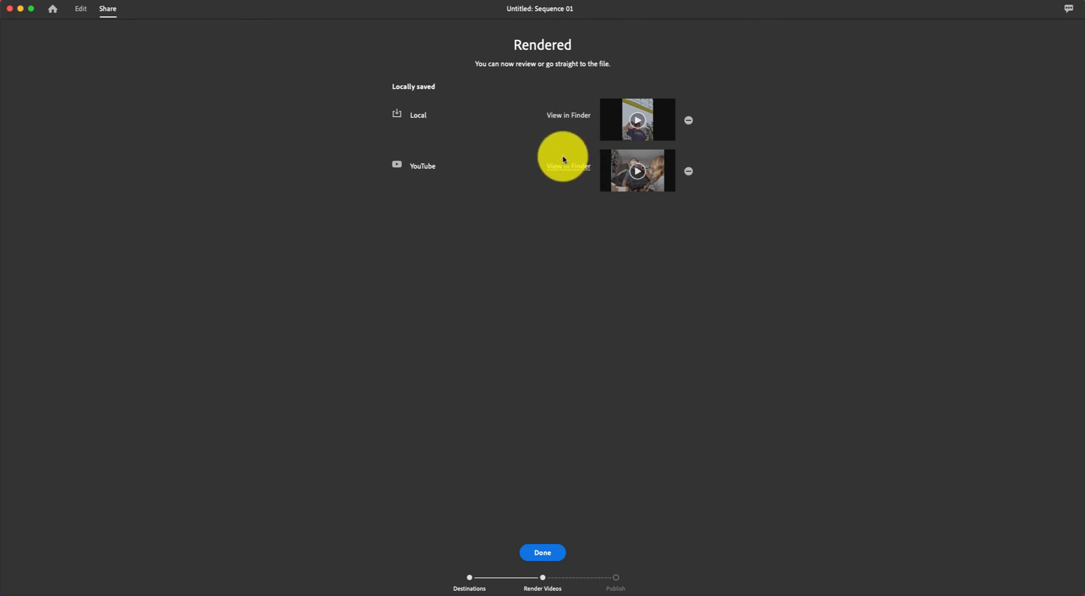
Reveal the rendered Sequence 01_1.mp4 in Finder's Documents folder.
left_click(564, 120)
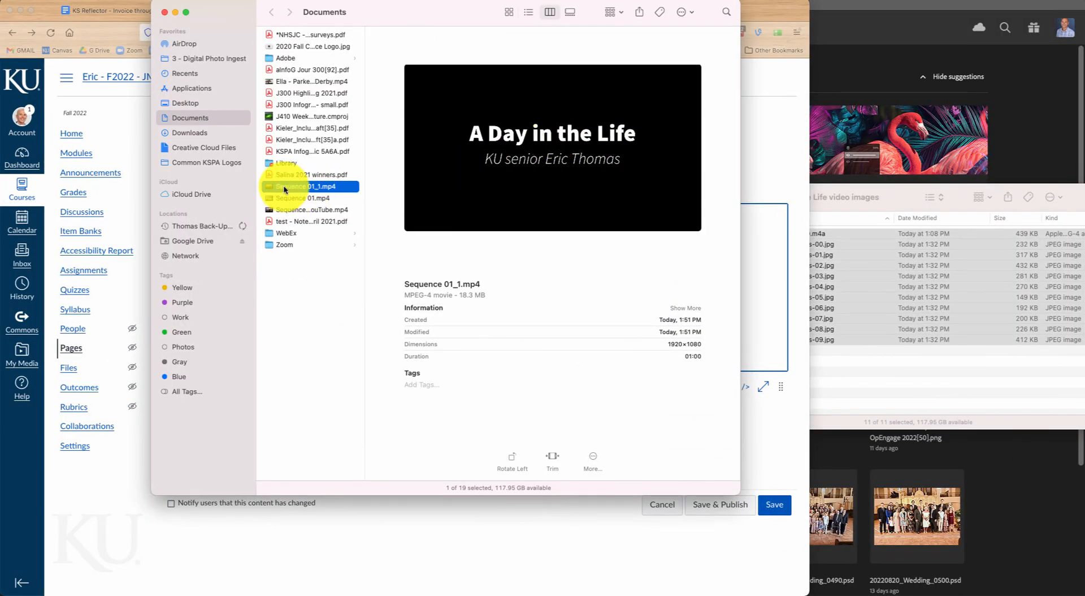